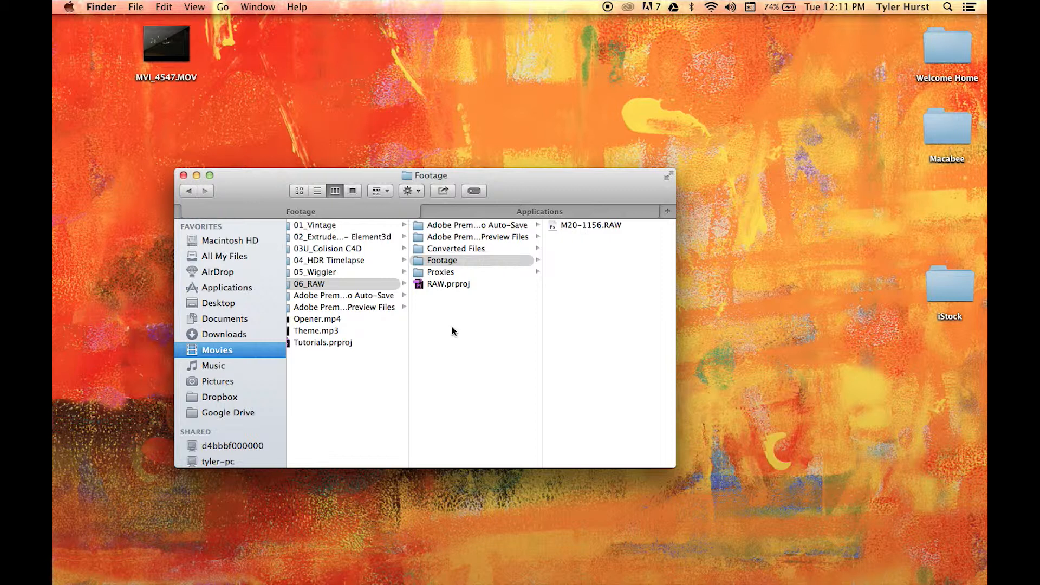
Step: Look through the Footage, Converted Files and Proxies folders inside 06_RAW
{"action": "left_click", "coordinate": [456, 262]}
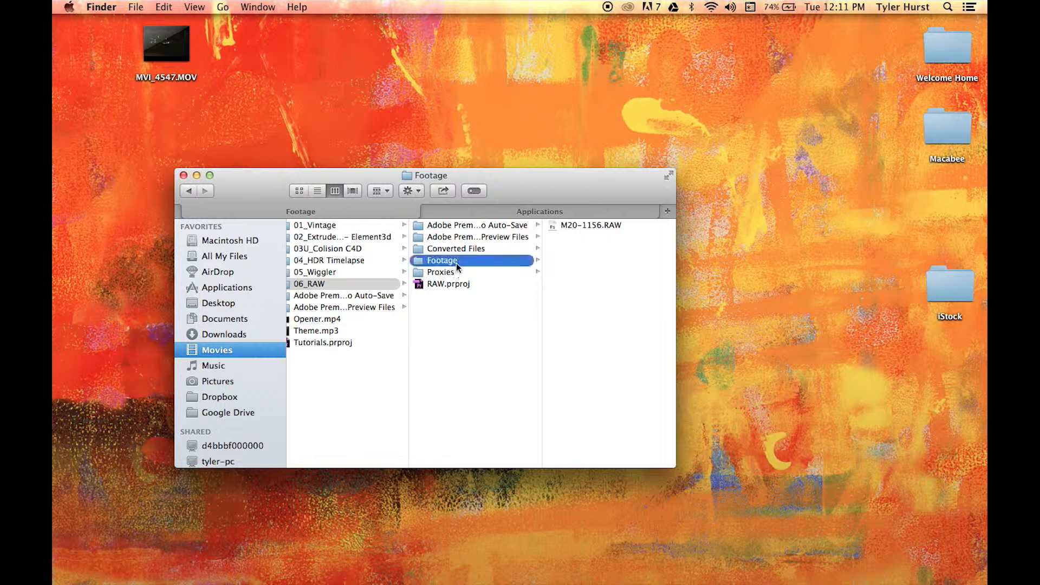
{"action": "left_click", "coordinate": [452, 249]}
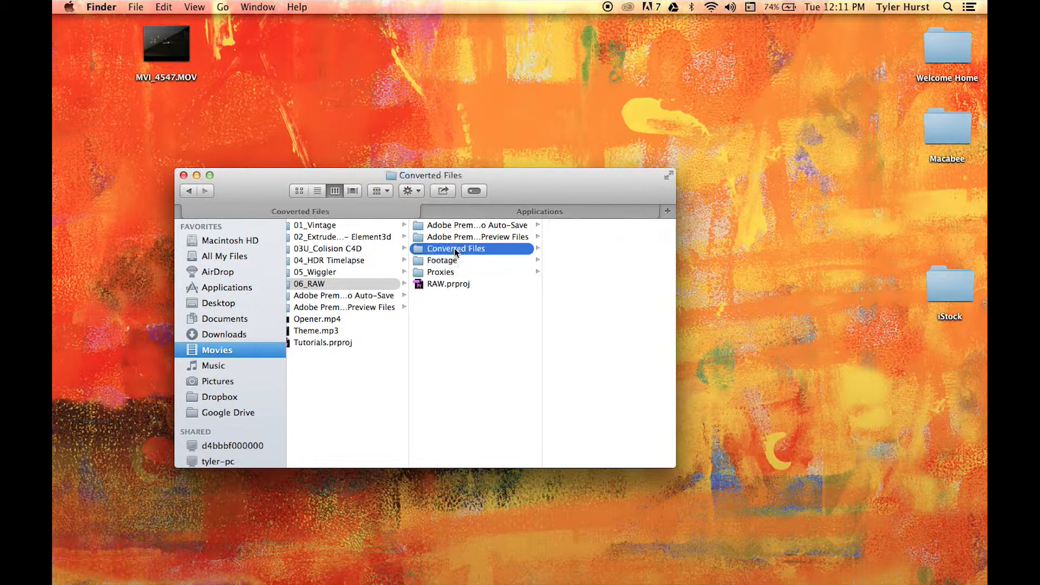
{"action": "left_click", "coordinate": [439, 273]}
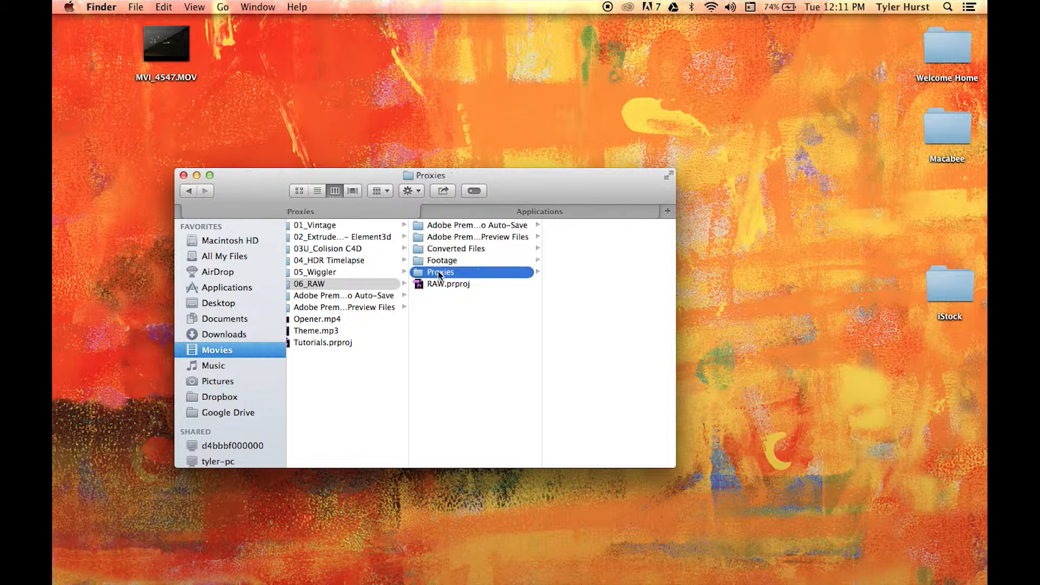
{"action": "left_click", "coordinate": [447, 261]}
{"action": "left_click", "coordinate": [439, 246]}
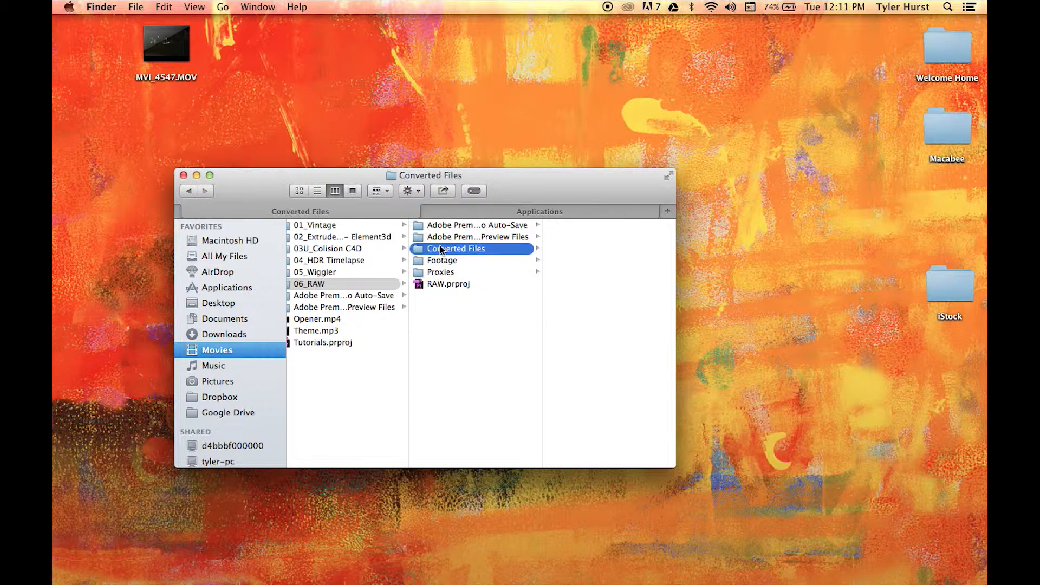
{"action": "left_click", "coordinate": [454, 261]}
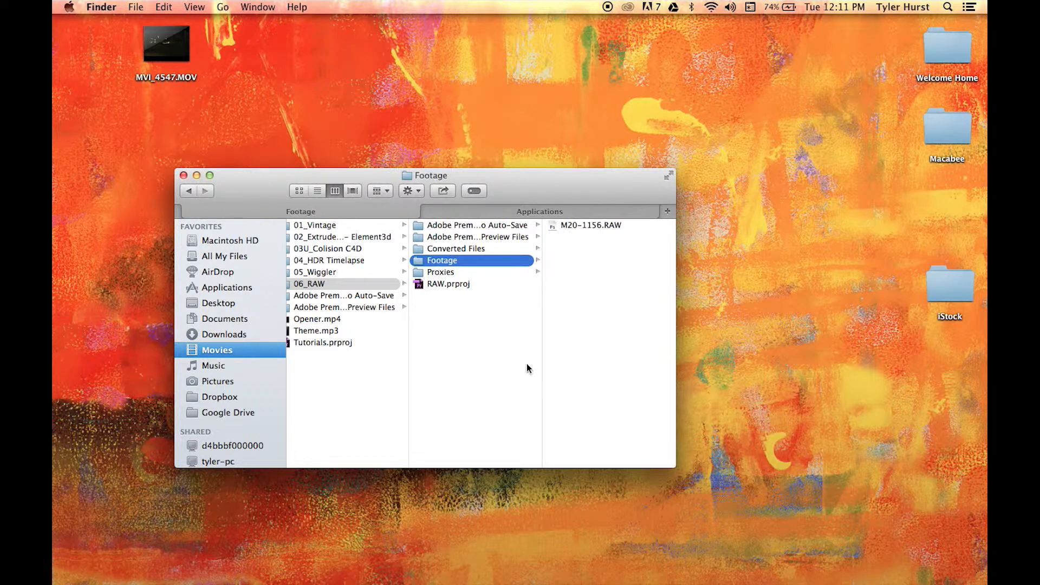
Step: Find RAWMagic with a system-wide search for "magic" and launch it
{"action": "key", "text": "super+space"}
{"action": "type", "text": "qui"}
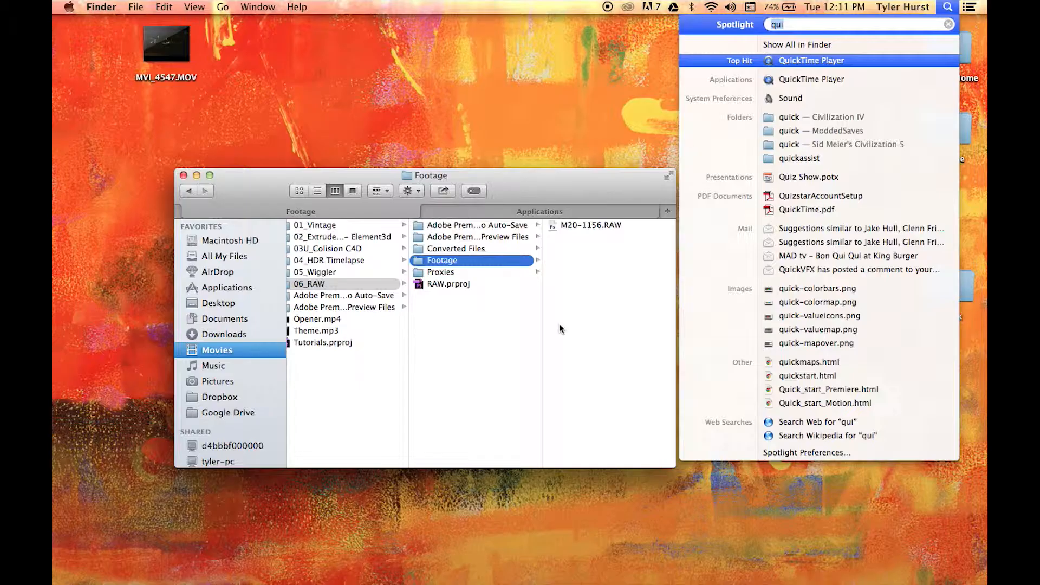
{"action": "key", "text": "BackSpace"}
{"action": "key", "text": "BackSpace"}
{"action": "key", "text": "BackSpace"}
{"action": "type", "text": "magic"}
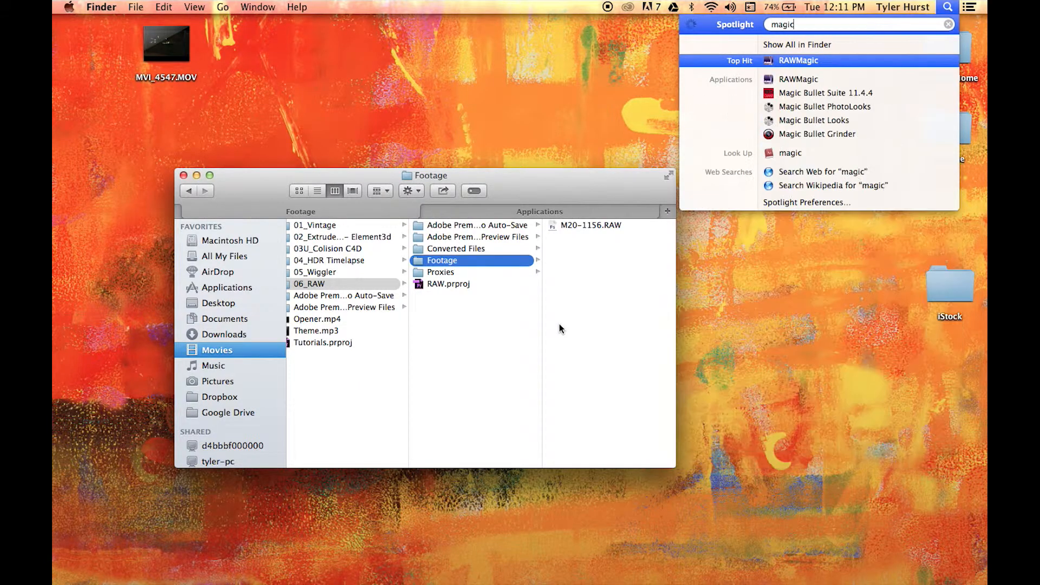
{"action": "key", "text": "Return"}
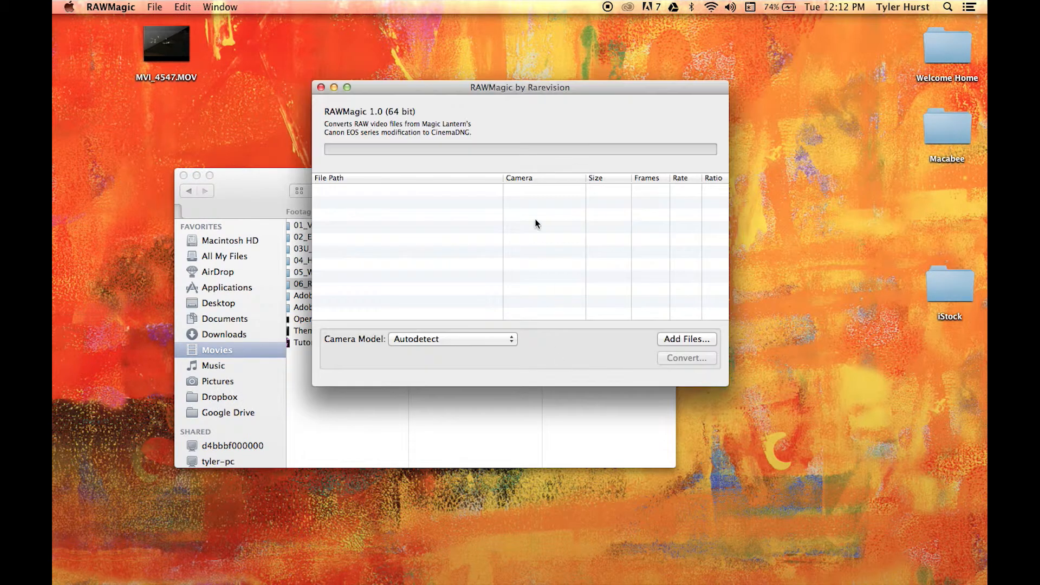
Step: Arrange the windows side by side and add M20-1156.RAW from the Footage folder to the RAWMagic conversion queue
{"action": "left_click_drag", "start_coordinate": [486, 93], "coordinate": [763, 136]}
{"action": "left_click_drag", "start_coordinate": [525, 191], "coordinate": [366, 161]}
{"action": "left_click_drag", "start_coordinate": [432, 201], "coordinate": [688, 278]}
{"action": "left_click_drag", "start_coordinate": [706, 137], "coordinate": [477, 111]}
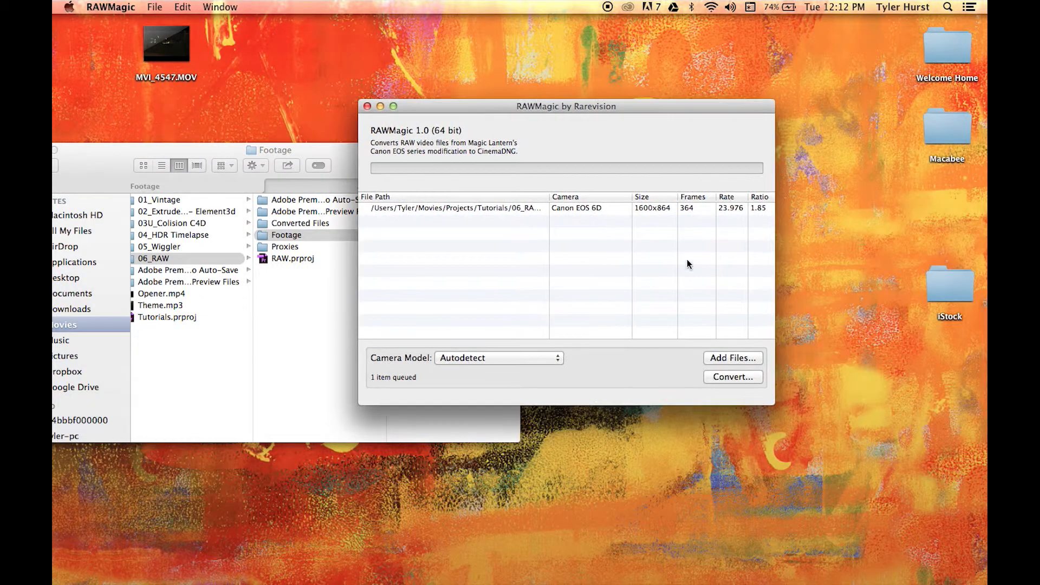
Step: Convert the queued RAW clip with the camera model on Autodetect, saving into the Converted Files folder of 06_RAW
{"action": "left_click", "coordinate": [498, 358]}
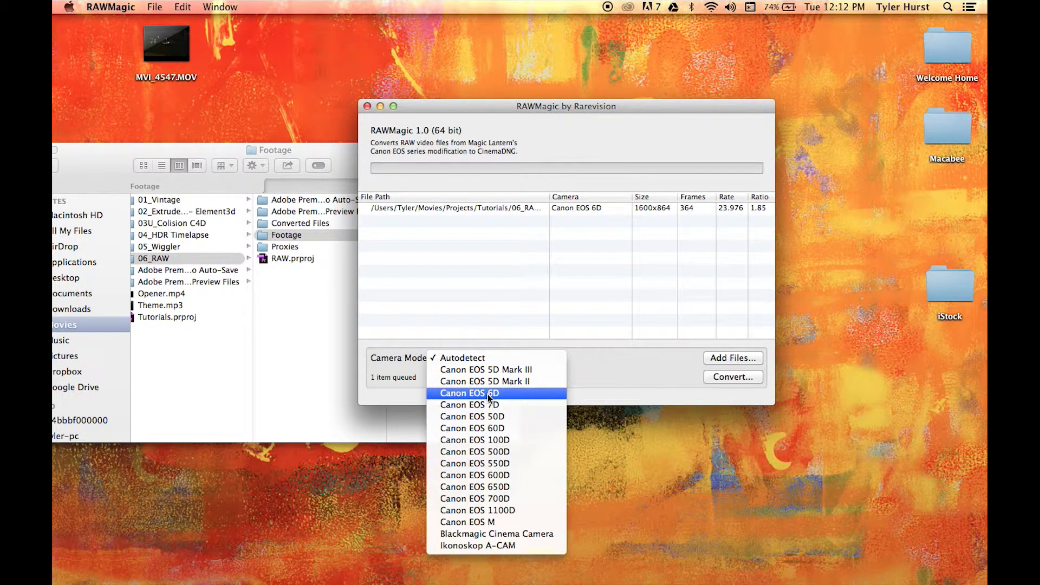
{"action": "left_click", "coordinate": [476, 360]}
{"action": "left_click", "coordinate": [724, 377]}
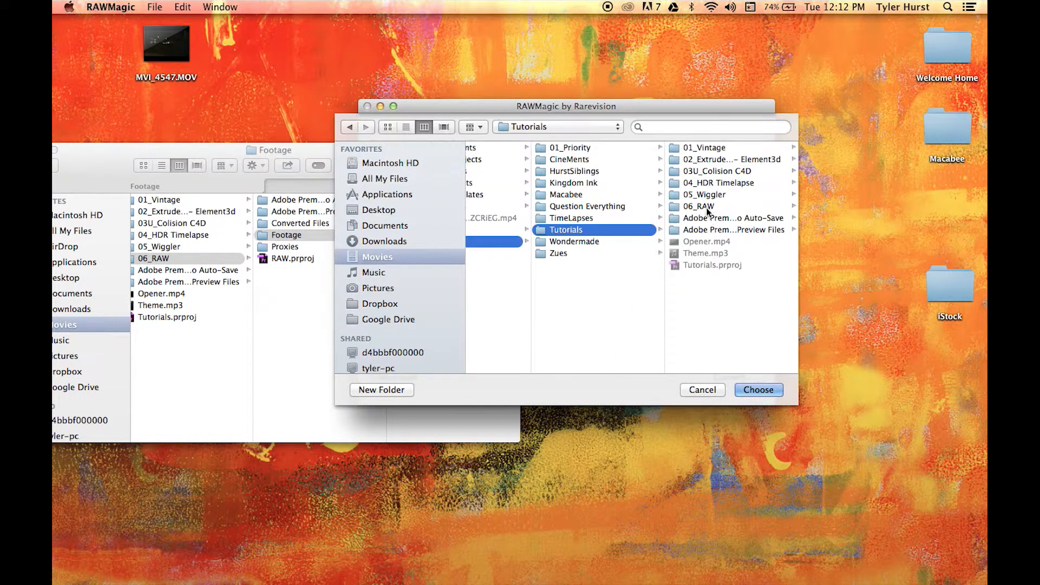
{"action": "left_click", "coordinate": [704, 206]}
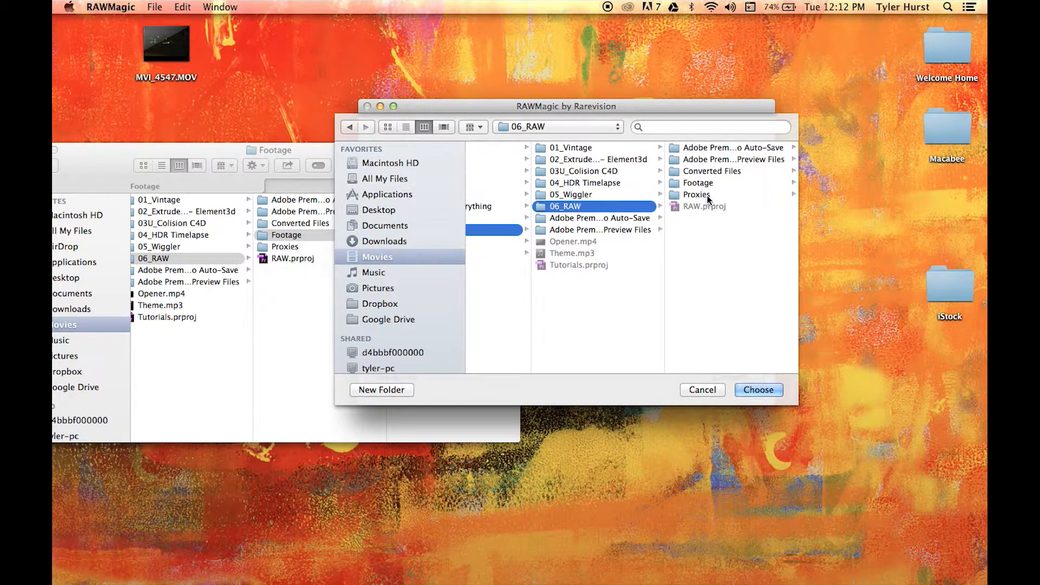
{"action": "left_click", "coordinate": [703, 171]}
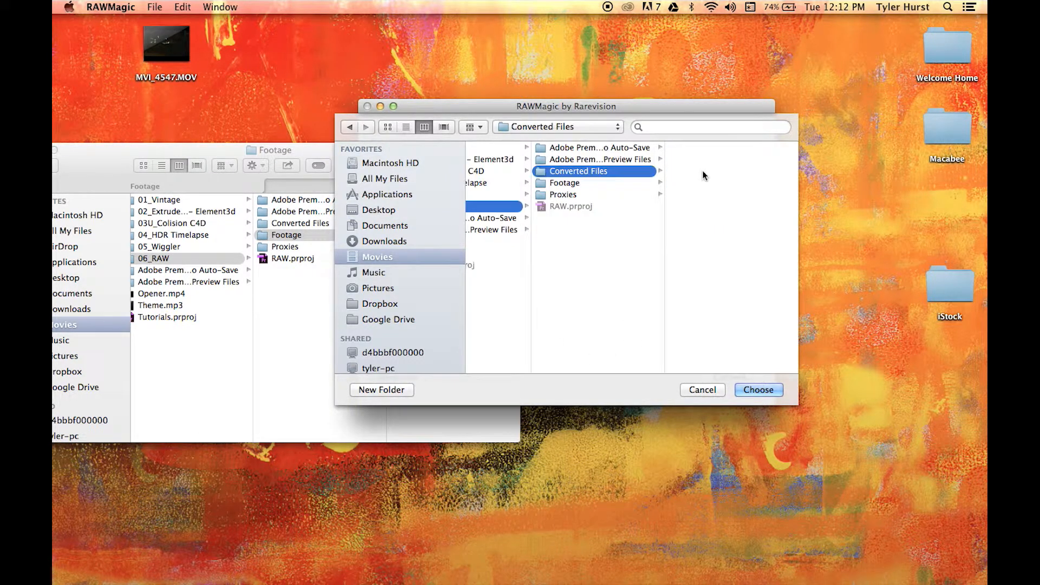
{"action": "left_click", "coordinate": [758, 390]}
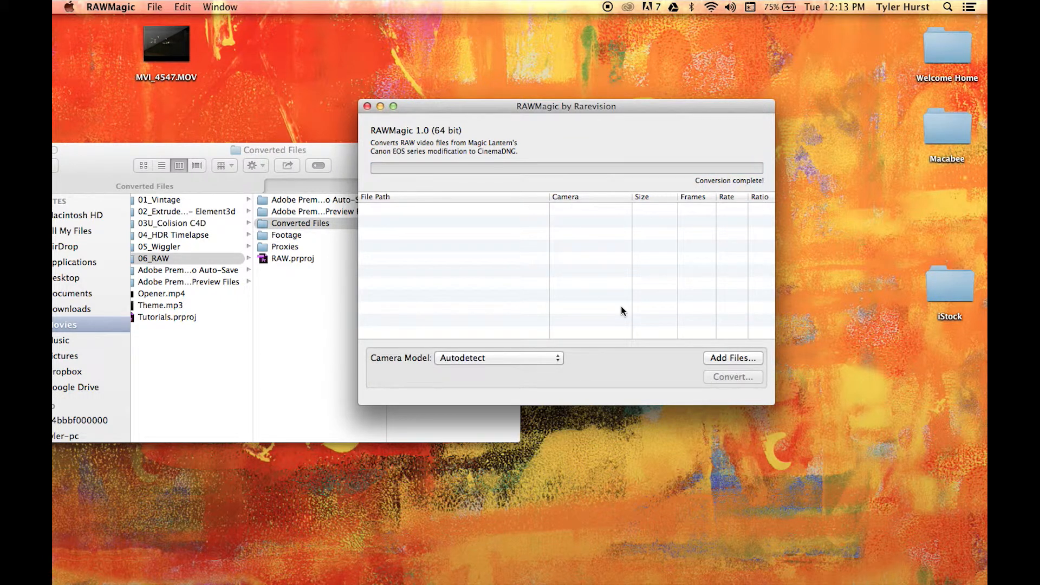
Step: Check the DNG frames in the M20-1156_C0000 folder under Converted Files and close the RAWMagic window
{"action": "left_click", "coordinate": [317, 329]}
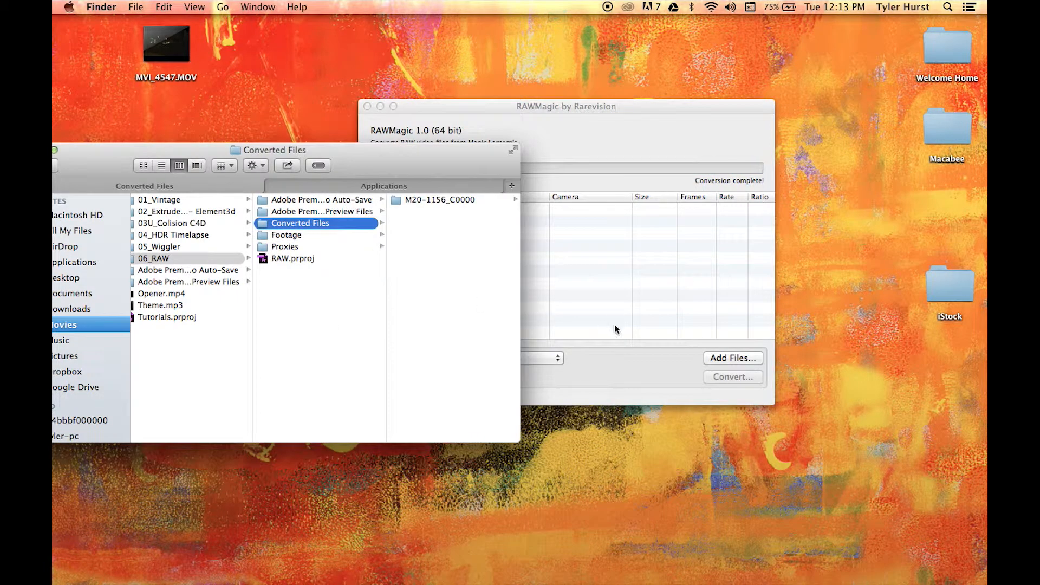
{"action": "left_click", "coordinate": [427, 200]}
{"action": "scroll", "coordinate": [461, 227], "scroll_direction": "down", "scroll_amount": 5}
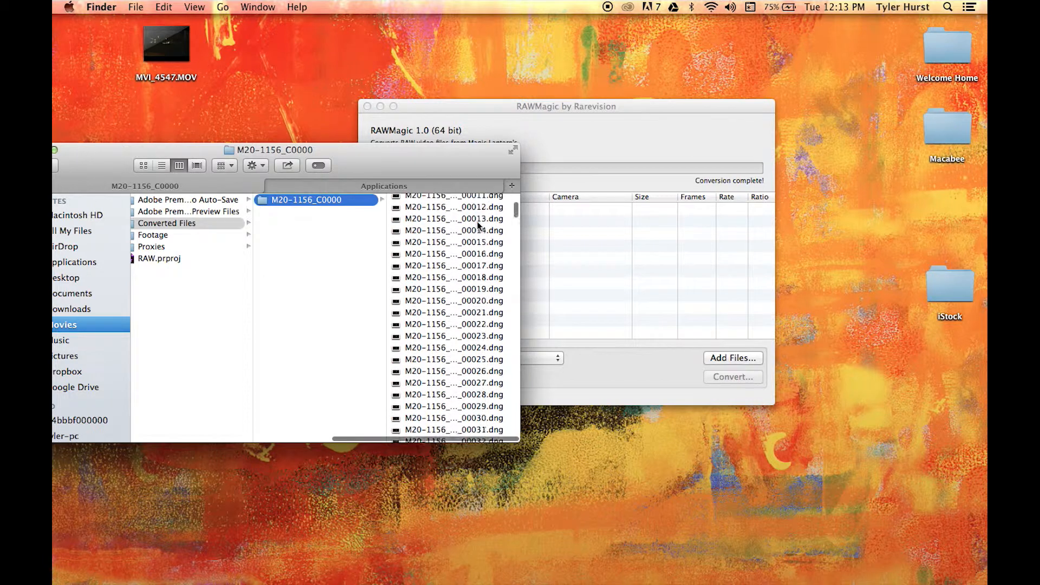
{"action": "scroll", "coordinate": [478, 226], "scroll_direction": "down", "scroll_amount": 10}
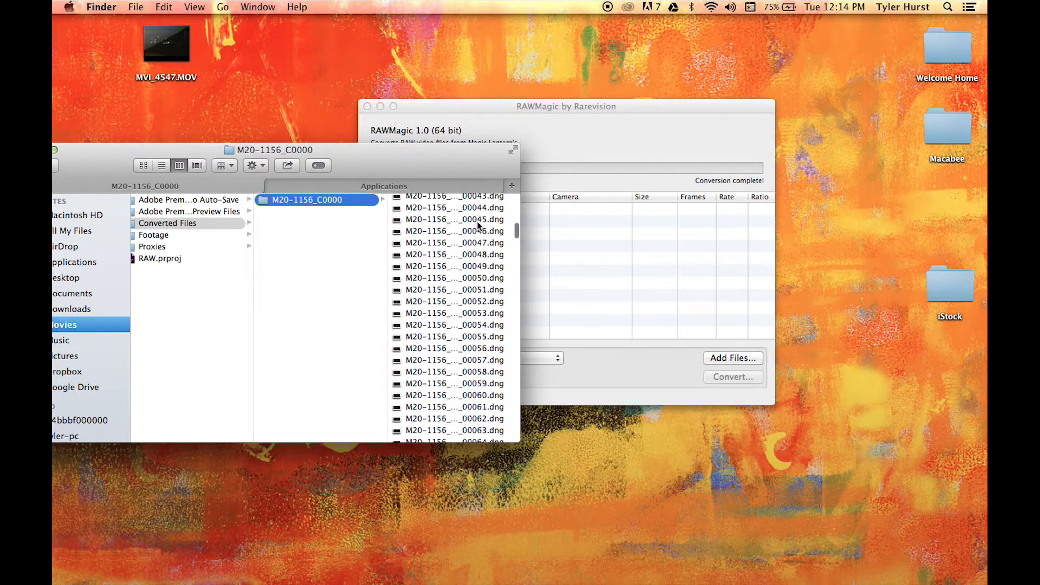
{"action": "left_click", "coordinate": [741, 370]}
{"action": "left_click", "coordinate": [366, 106]}
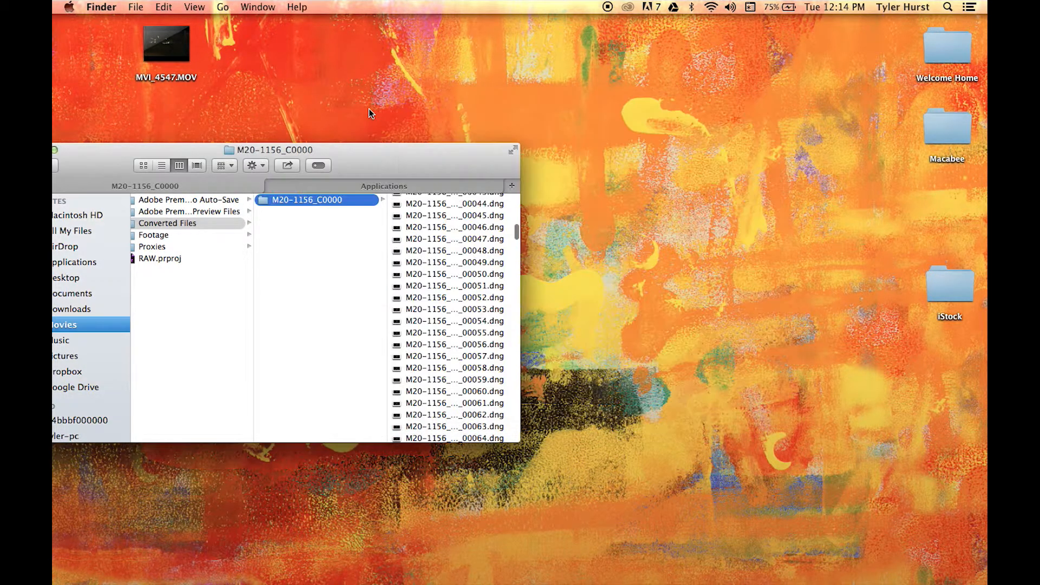
{"action": "left_click", "coordinate": [907, 570]}
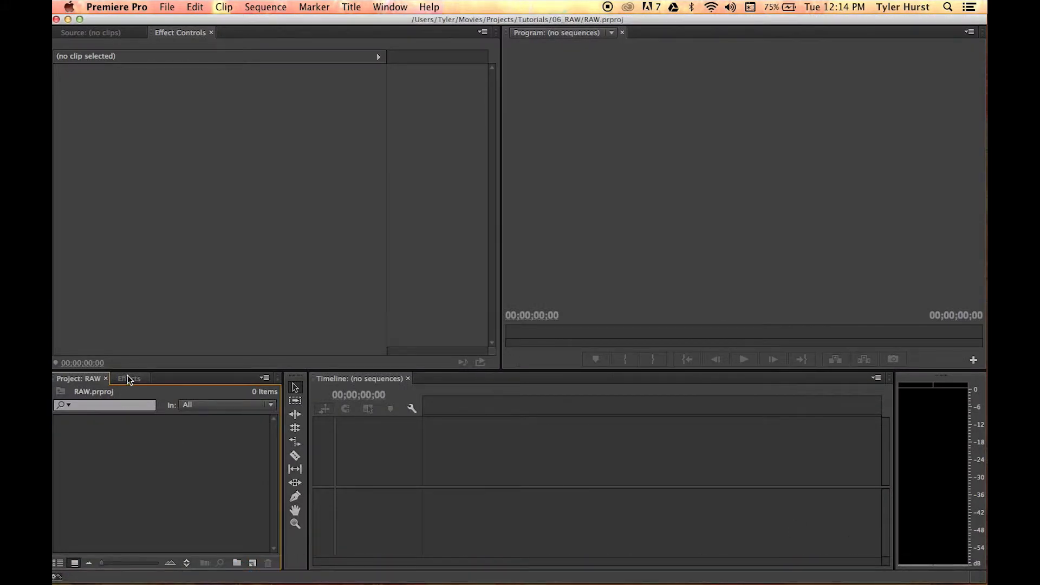
{"action": "left_click", "coordinate": [67, 20]}
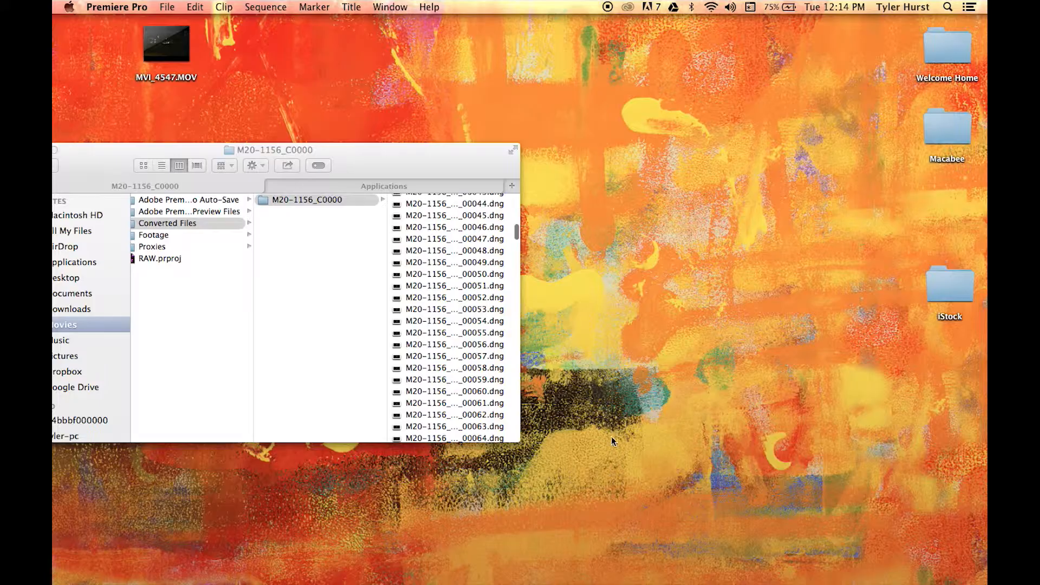
{"action": "left_click", "coordinate": [344, 307]}
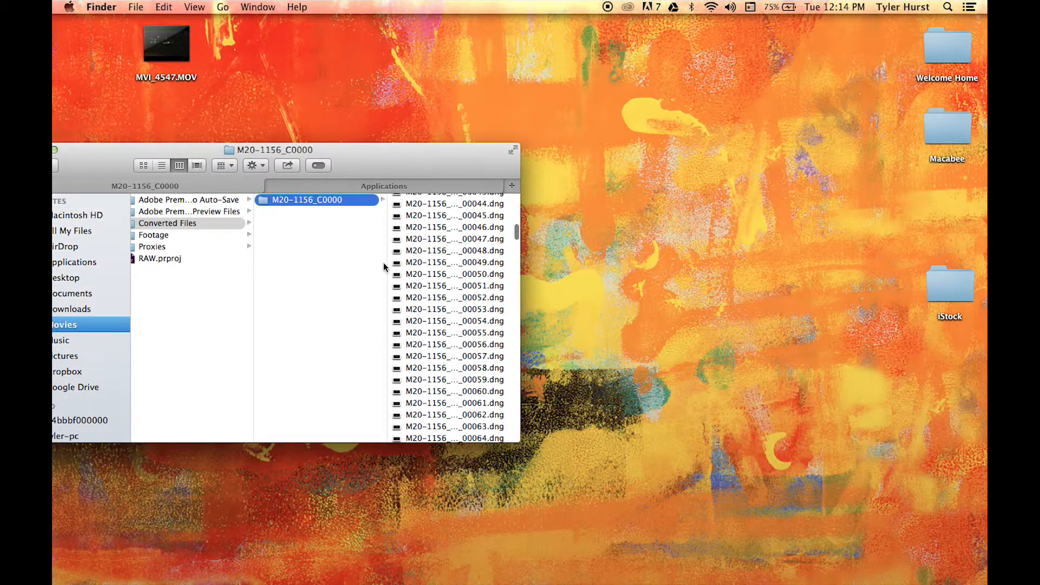
Step: Switch to Photoshop and open all DNG frames from the M20-1156_C0000 folder in Camera Raw
{"action": "scroll", "coordinate": [481, 314], "scroll_direction": "up", "scroll_amount": 10}
{"action": "scroll", "coordinate": [479, 305], "scroll_direction": "up", "scroll_amount": 2}
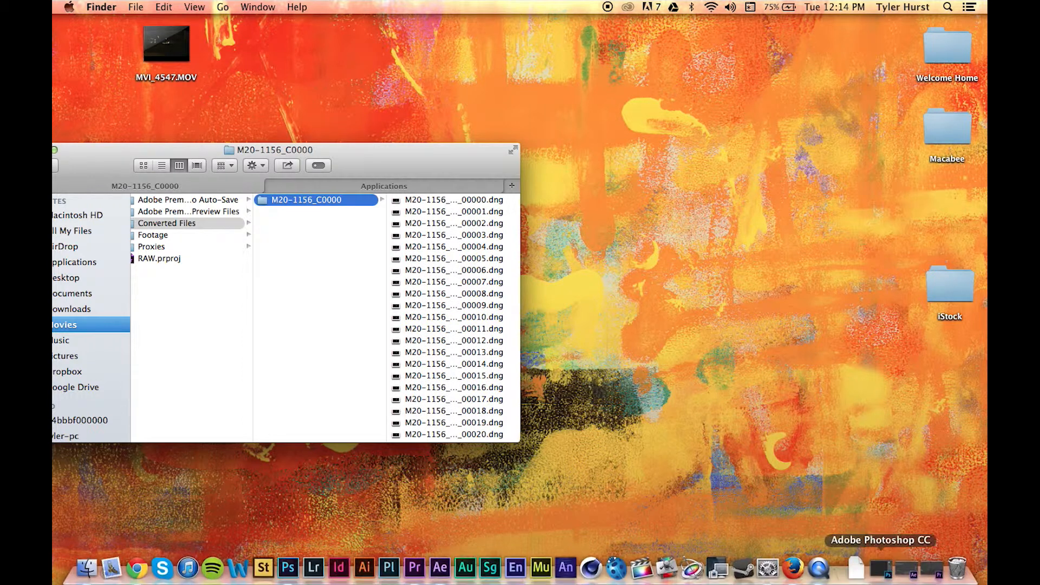
{"action": "left_click", "coordinate": [883, 572]}
{"action": "left_click", "coordinate": [206, 305]}
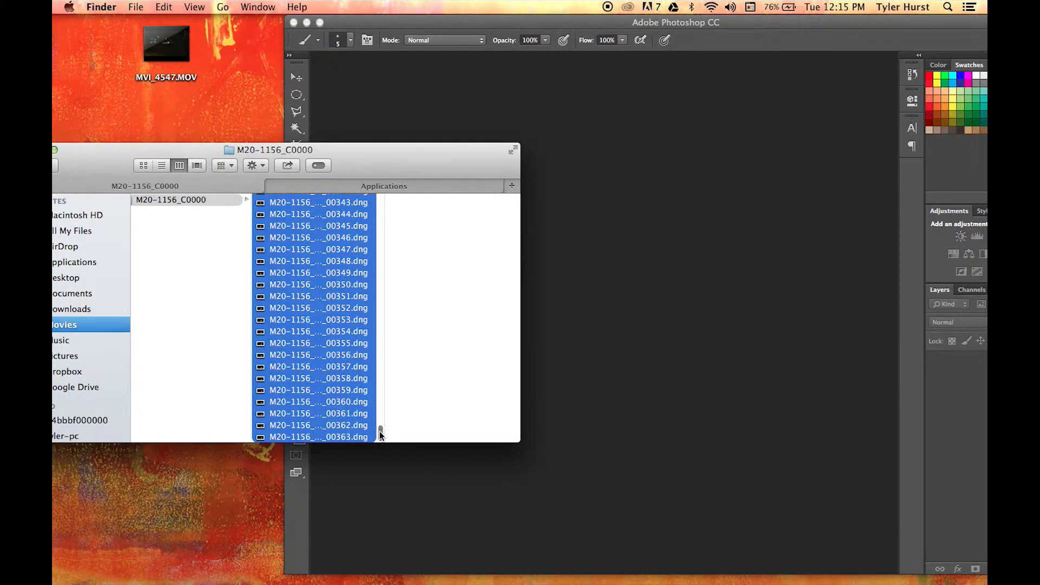
{"action": "left_click_drag", "start_coordinate": [380, 433], "coordinate": [636, 206]}
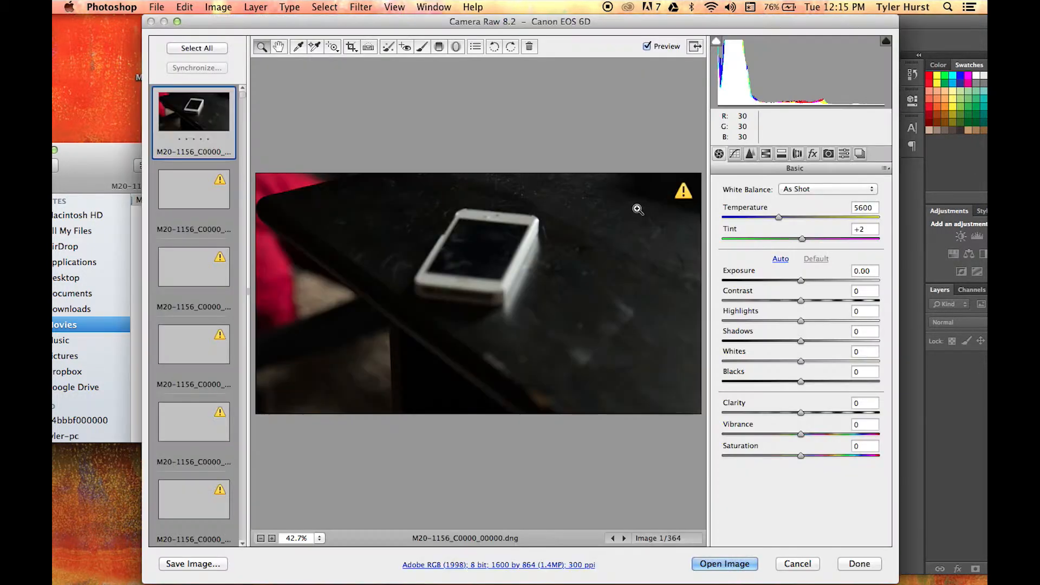
Step: Set the white balance of all frames to Auto and save them as TIFF files in the Proxies folder of 06_RAW
{"action": "left_click", "coordinate": [195, 48]}
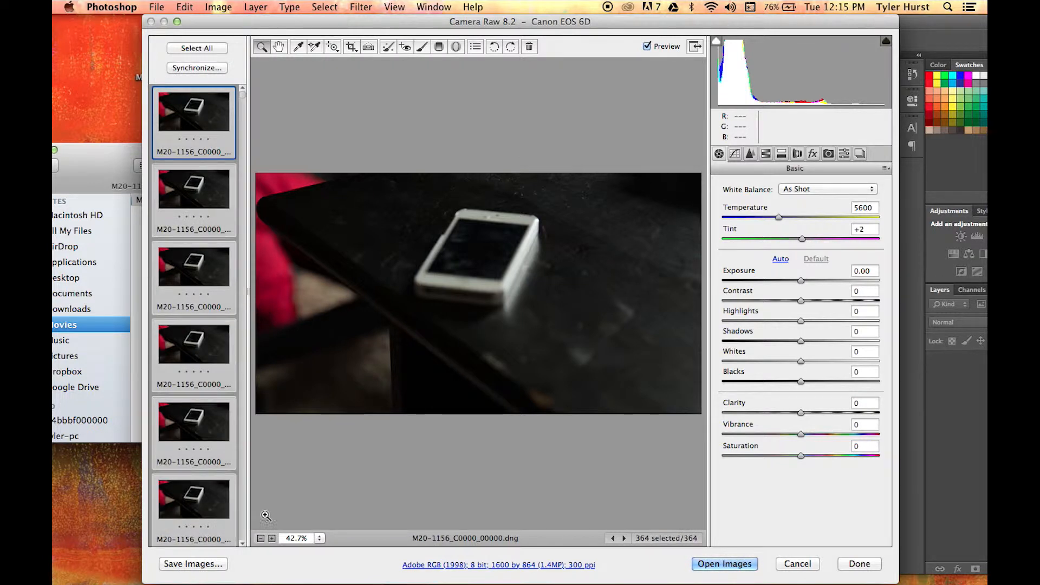
{"action": "key", "text": "super+shift+u"}
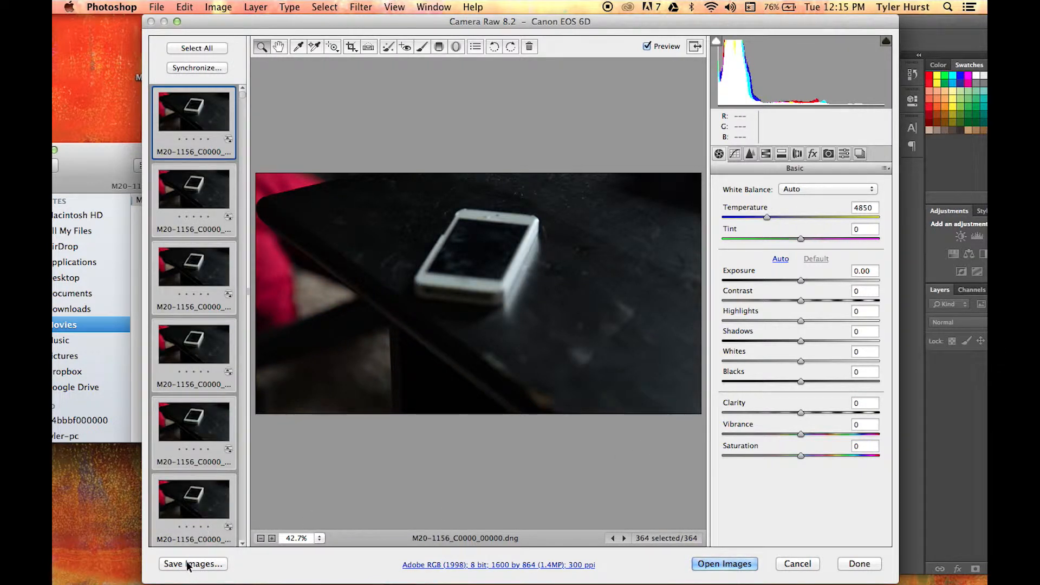
{"action": "left_click", "coordinate": [188, 565]}
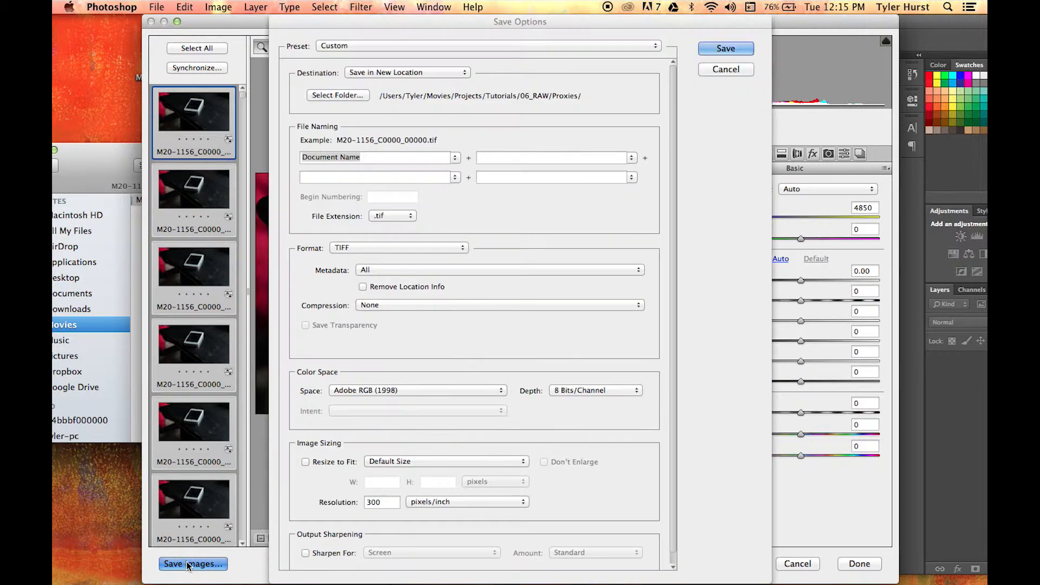
{"action": "left_click", "coordinate": [336, 98]}
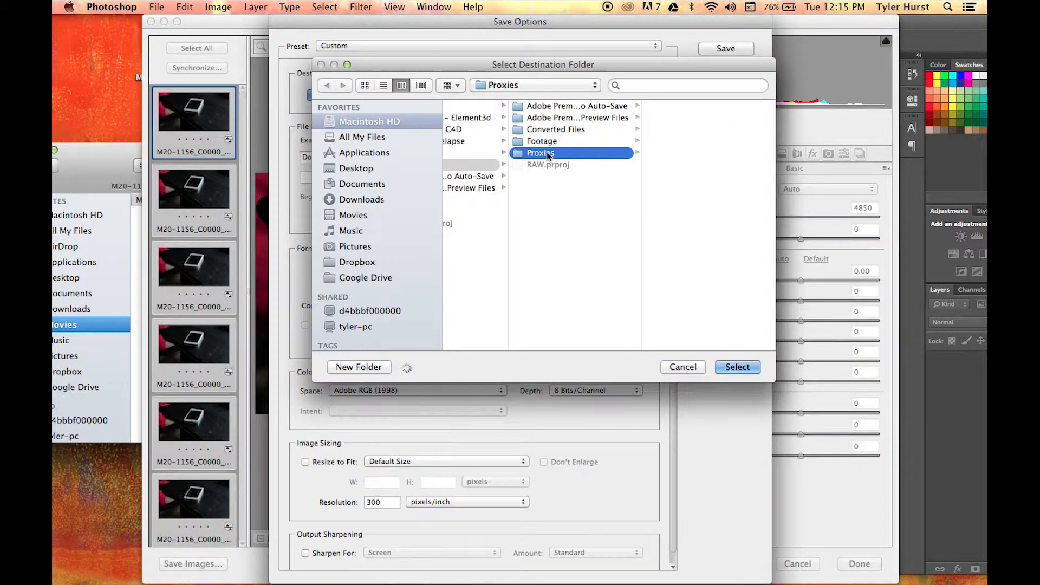
{"action": "left_click", "coordinate": [736, 367]}
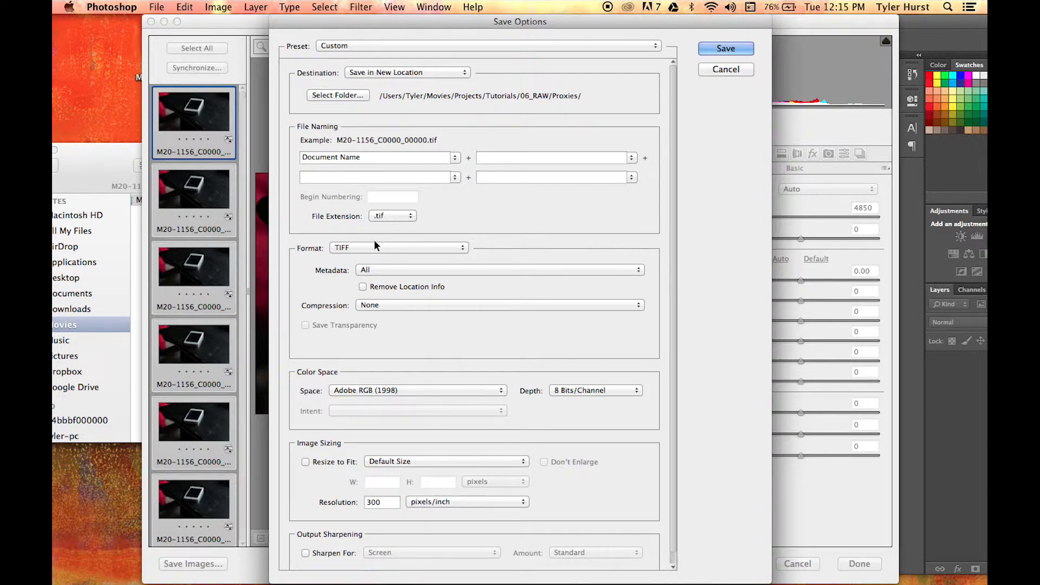
{"action": "left_click", "coordinate": [725, 49]}
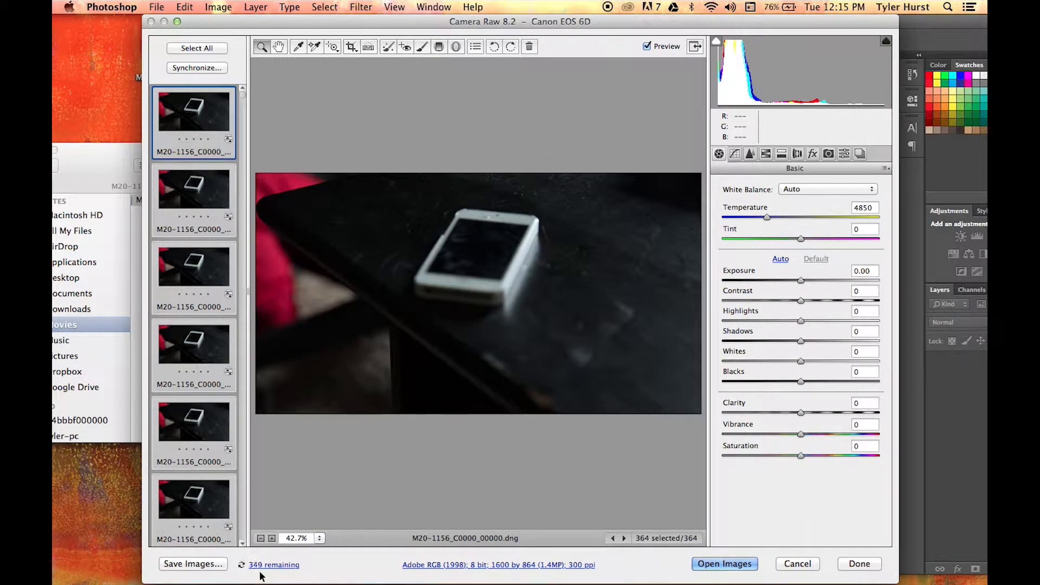
Step: Check the exported TIFF frames in the Proxies folder in Finder
{"action": "left_click", "coordinate": [164, 248]}
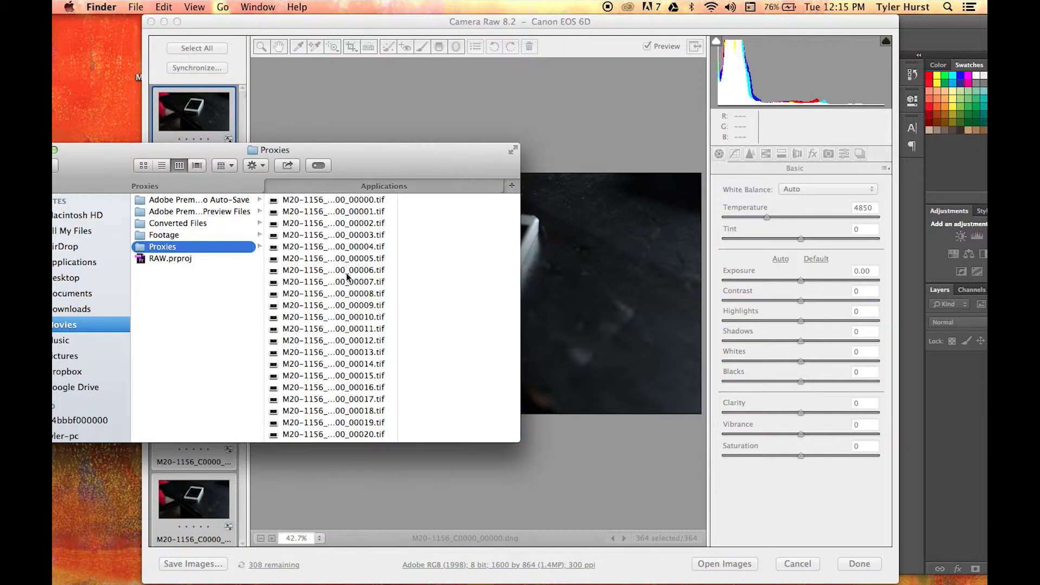
{"action": "scroll", "coordinate": [350, 278], "scroll_direction": "down", "scroll_amount": 10}
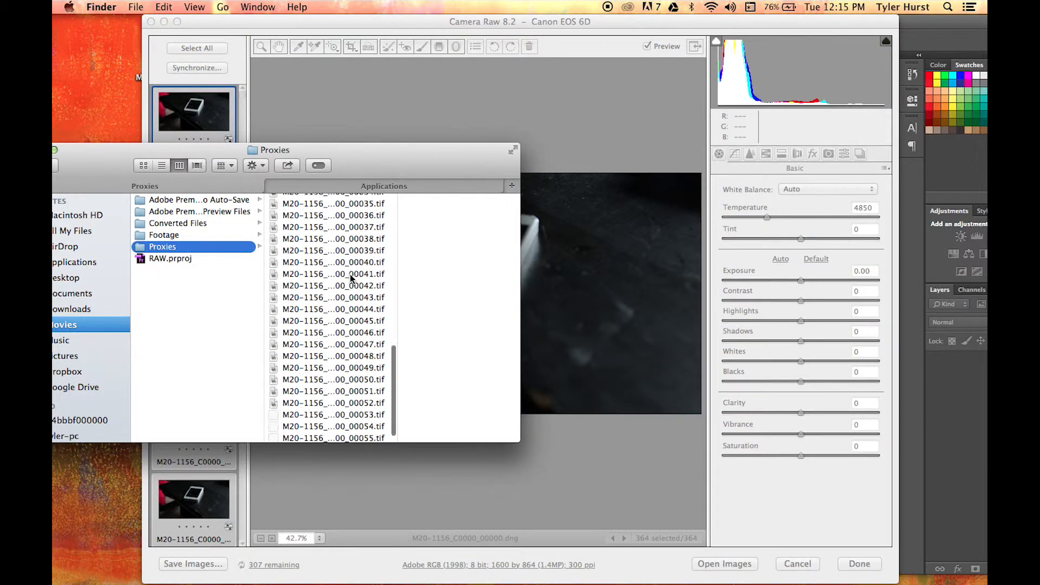
{"action": "scroll", "coordinate": [350, 275], "scroll_direction": "up", "scroll_amount": 10}
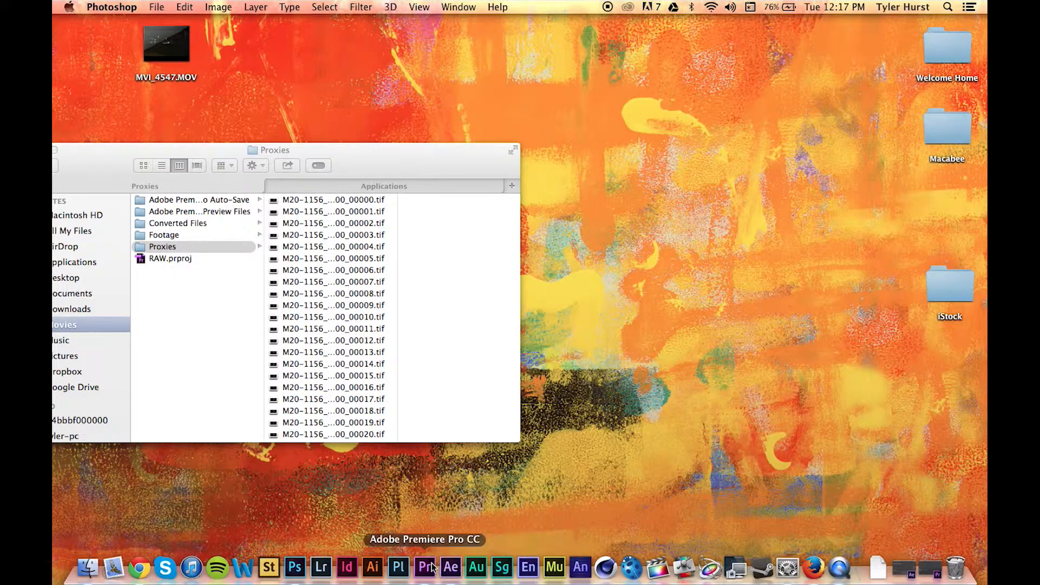
Step: Switch to Premiere Pro and import the TIFF frames from the Proxies folder as an image sequence, starting from frame 00000
{"action": "left_click", "coordinate": [433, 566]}
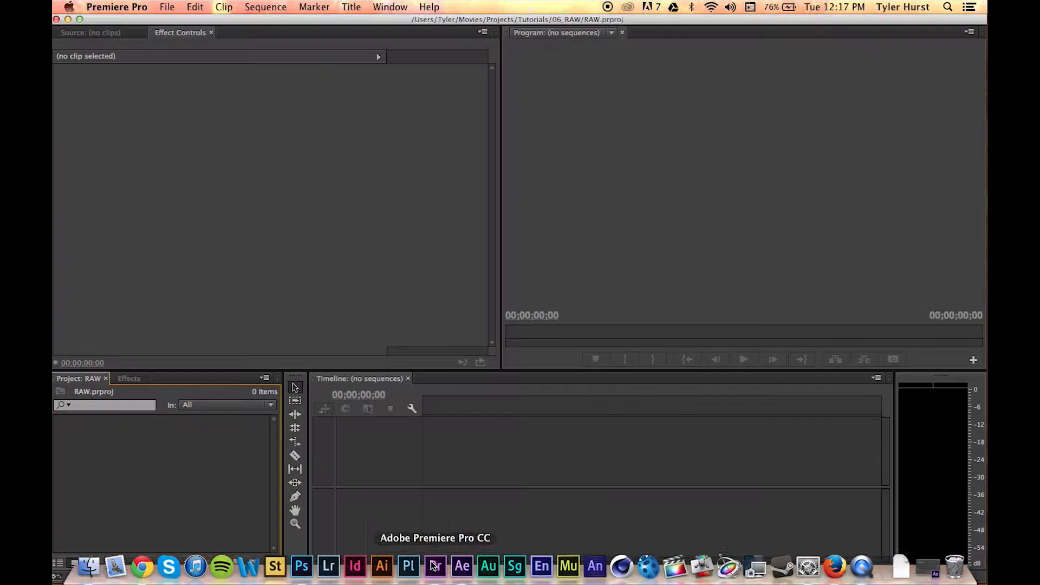
{"action": "right_click", "coordinate": [131, 461]}
{"action": "left_click", "coordinate": [180, 522]}
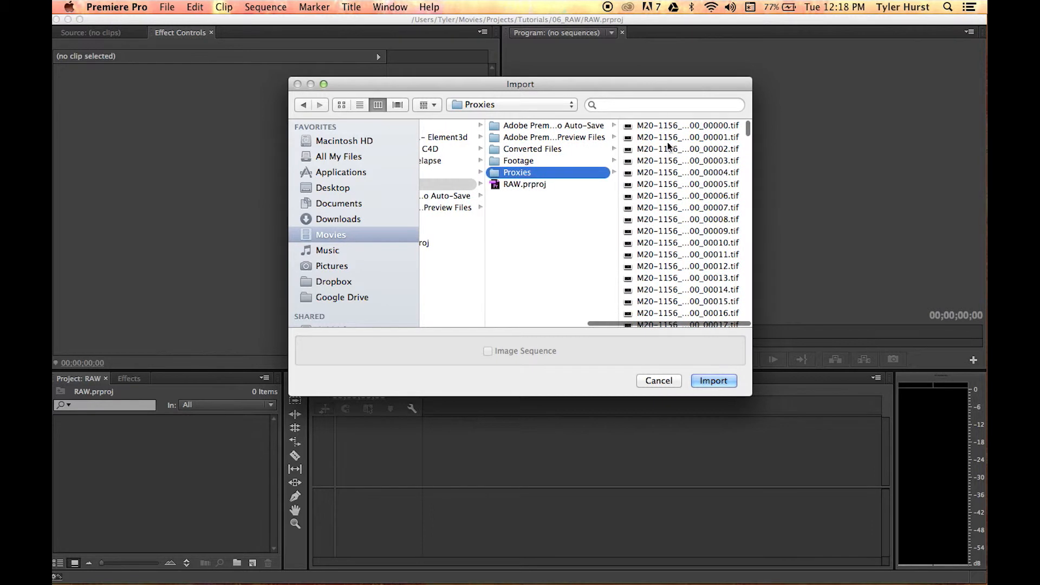
{"action": "left_click", "coordinate": [674, 126]}
{"action": "left_click", "coordinate": [707, 380]}
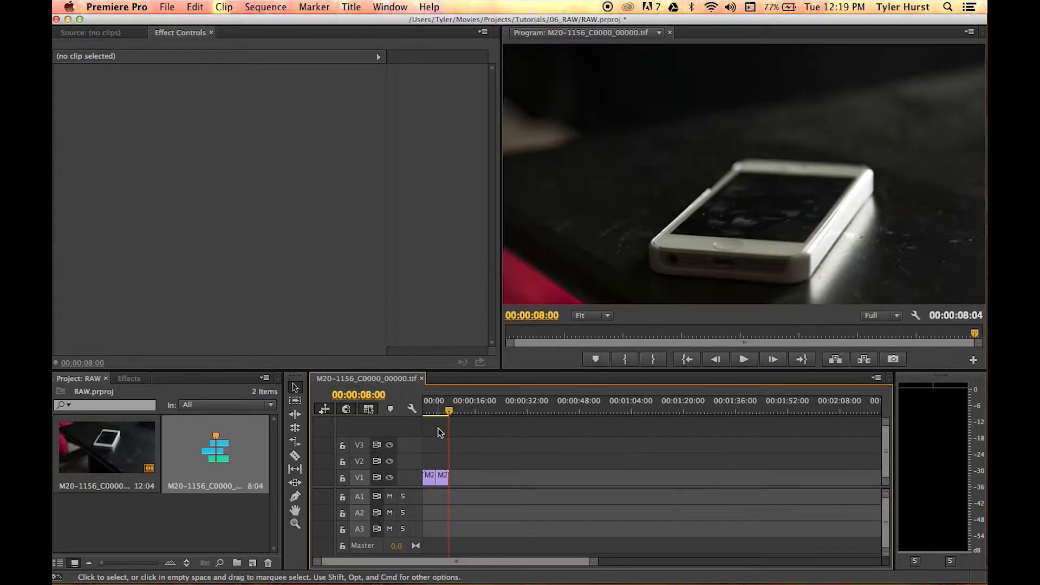
Step: Replace the second clip on track V1 with an After Effects composition in a project saved as RAW.aep
{"action": "left_click_drag", "start_coordinate": [436, 410], "coordinate": [437, 410]}
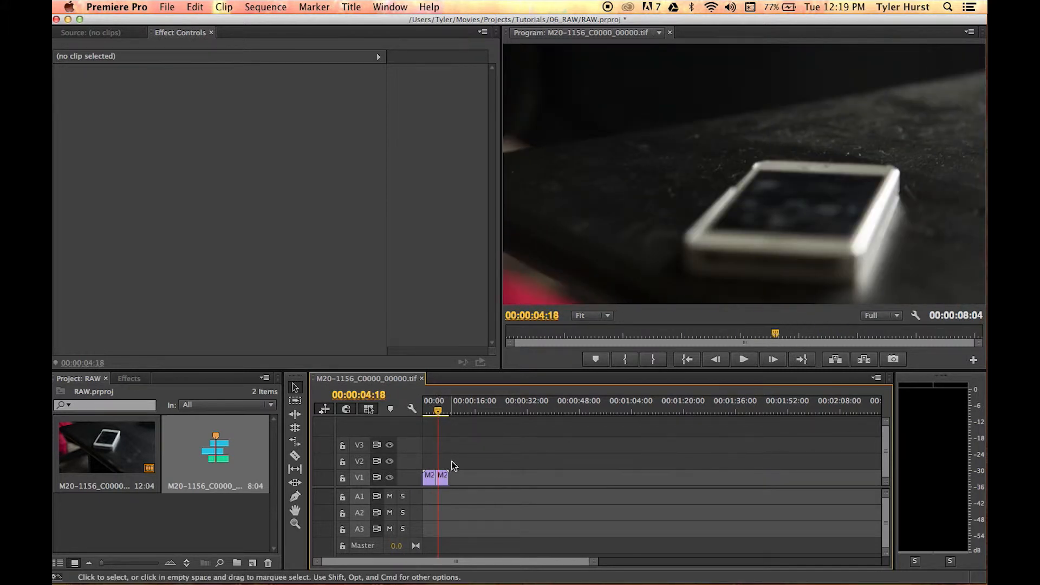
{"action": "left_click", "coordinate": [441, 477]}
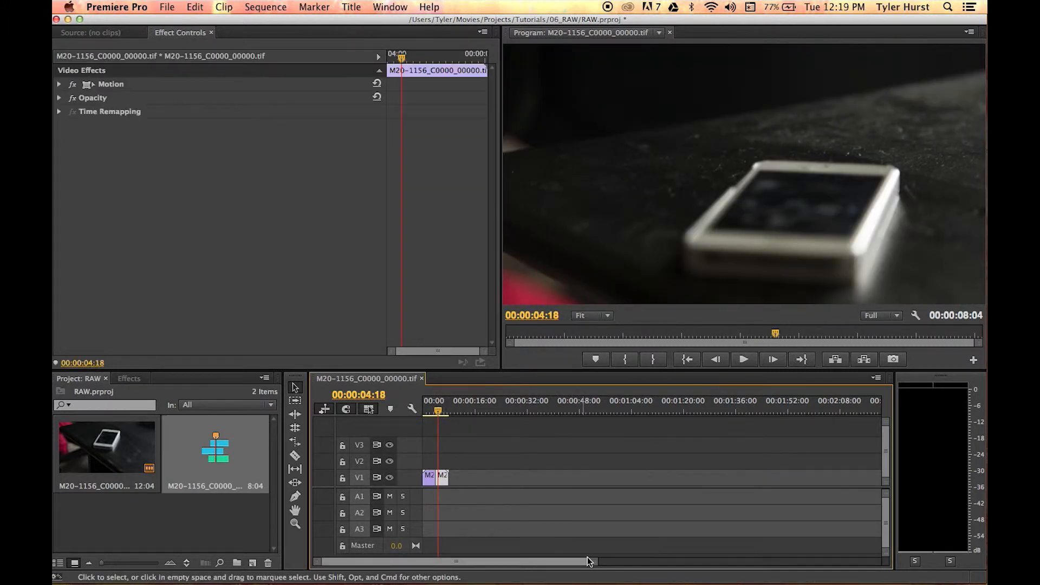
{"action": "left_click_drag", "start_coordinate": [593, 562], "coordinate": [485, 556]}
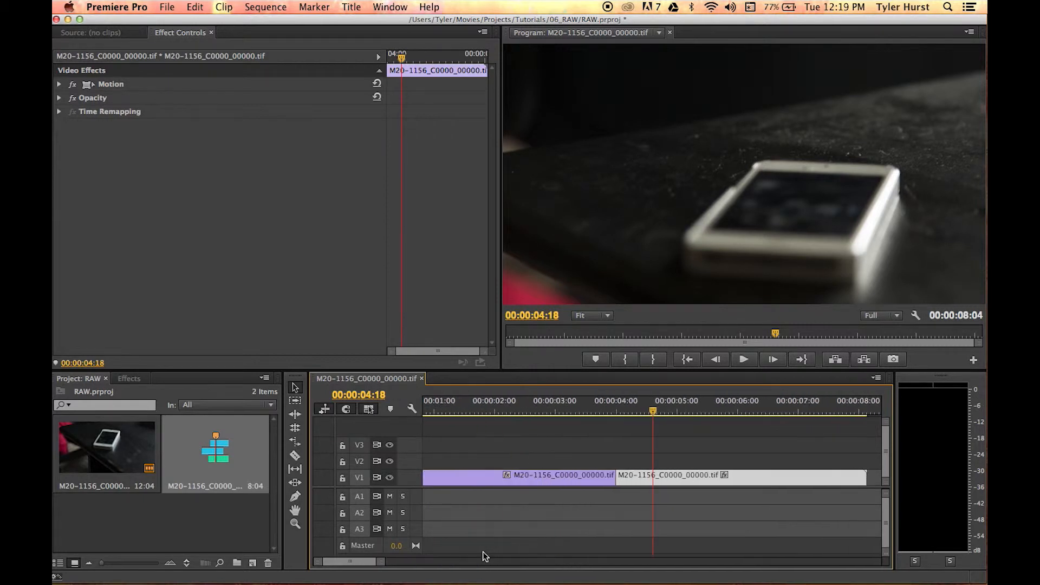
{"action": "right_click", "coordinate": [671, 482]}
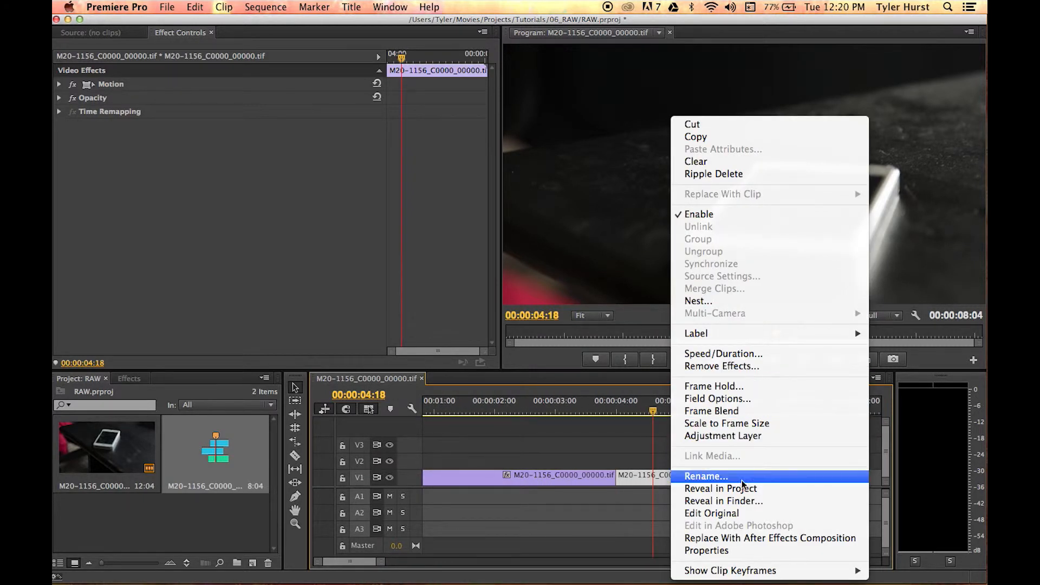
{"action": "left_click", "coordinate": [758, 538]}
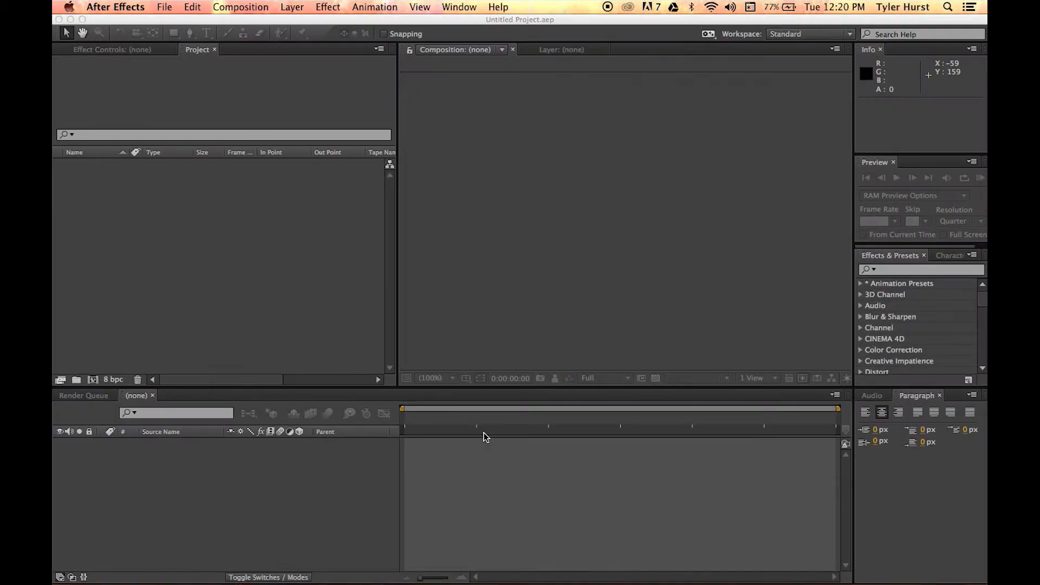
Step: Replace the composition's TIFF footage with the M20-1156_C0000 DNG sequence from the Converted Files folder
{"action": "right_click", "coordinate": [95, 165]}
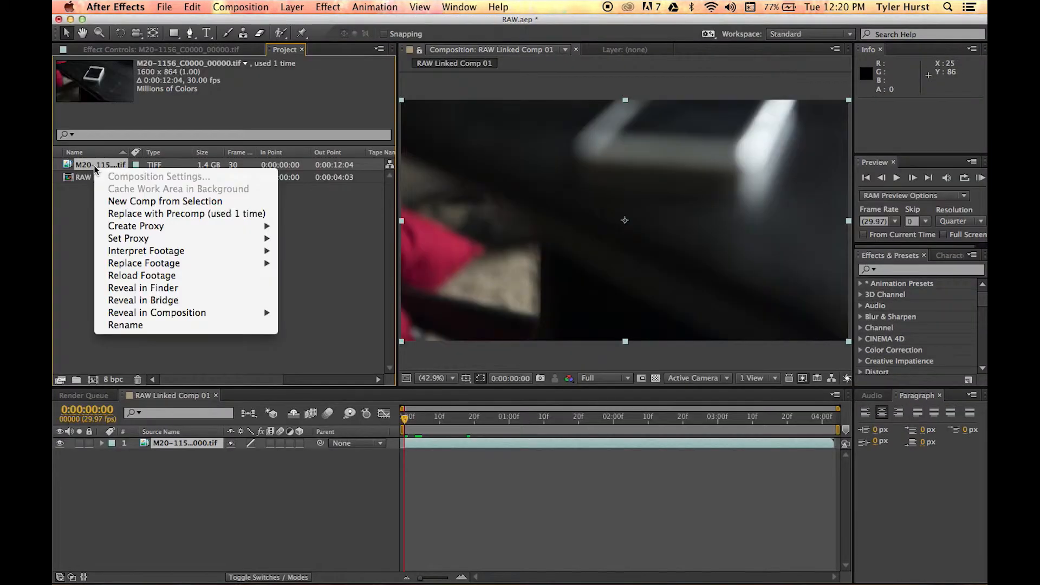
{"action": "mouse_move", "coordinate": [183, 264]}
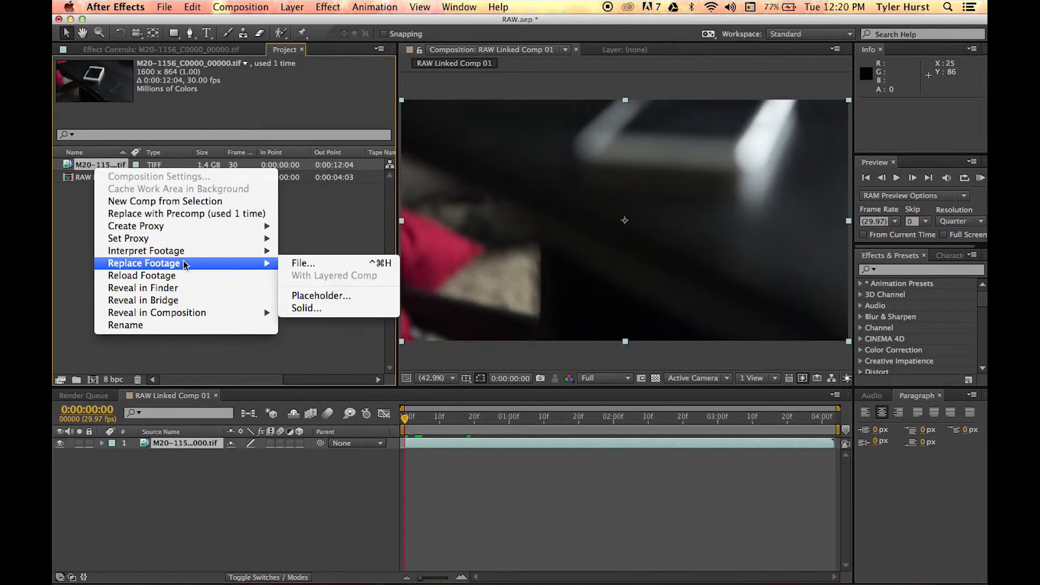
{"action": "left_click", "coordinate": [311, 268]}
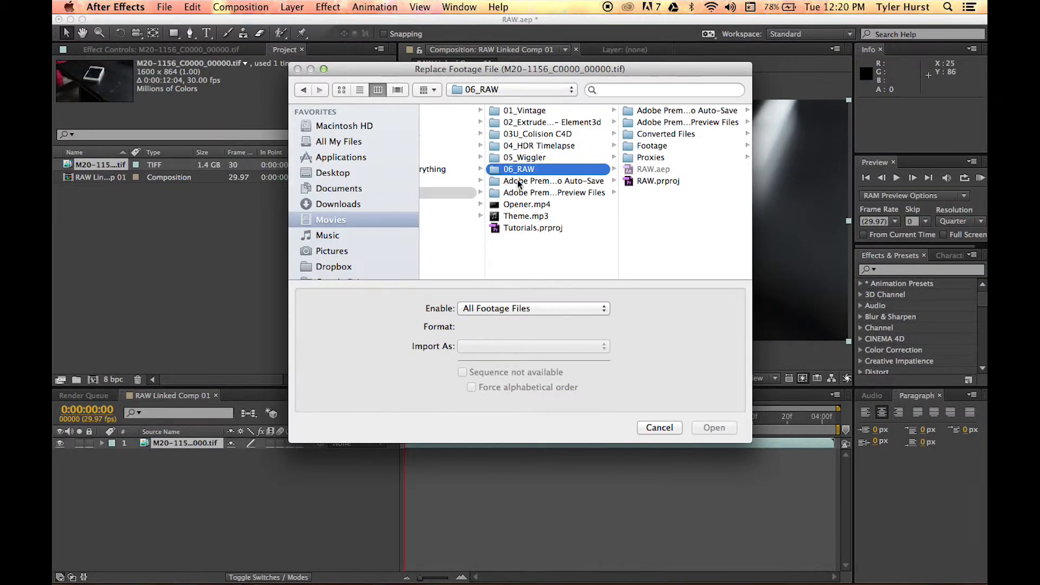
{"action": "left_click", "coordinate": [665, 135]}
{"action": "left_click", "coordinate": [675, 110]}
{"action": "left_click", "coordinate": [700, 111]}
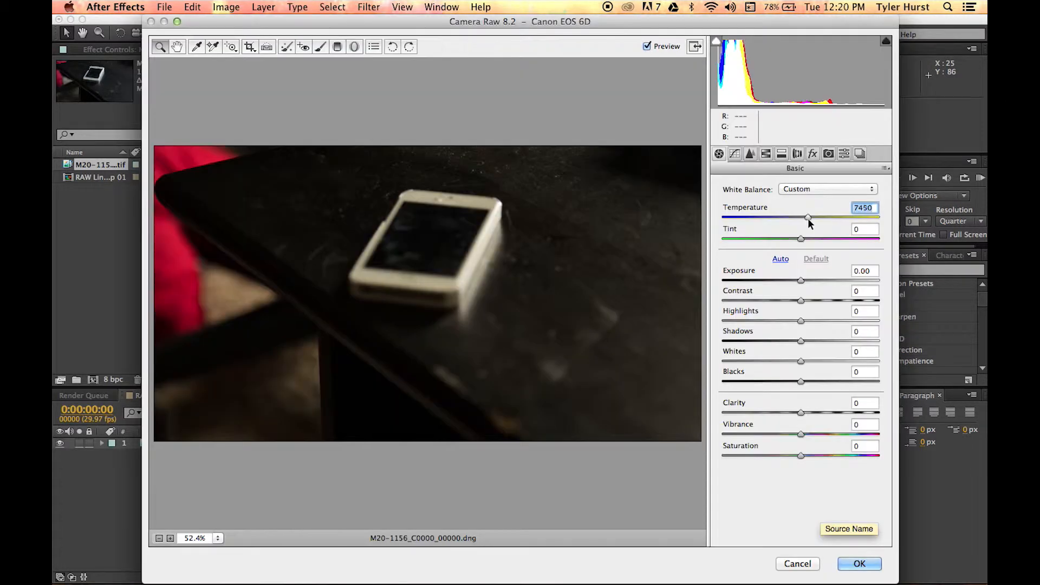
Step: Develop the DNG sequence in Camera Raw with temperature 7550, tint +3, exposure +0.05, contrast -79 and clarity +27
{"action": "left_click_drag", "start_coordinate": [807, 219], "coordinate": [803, 239]}
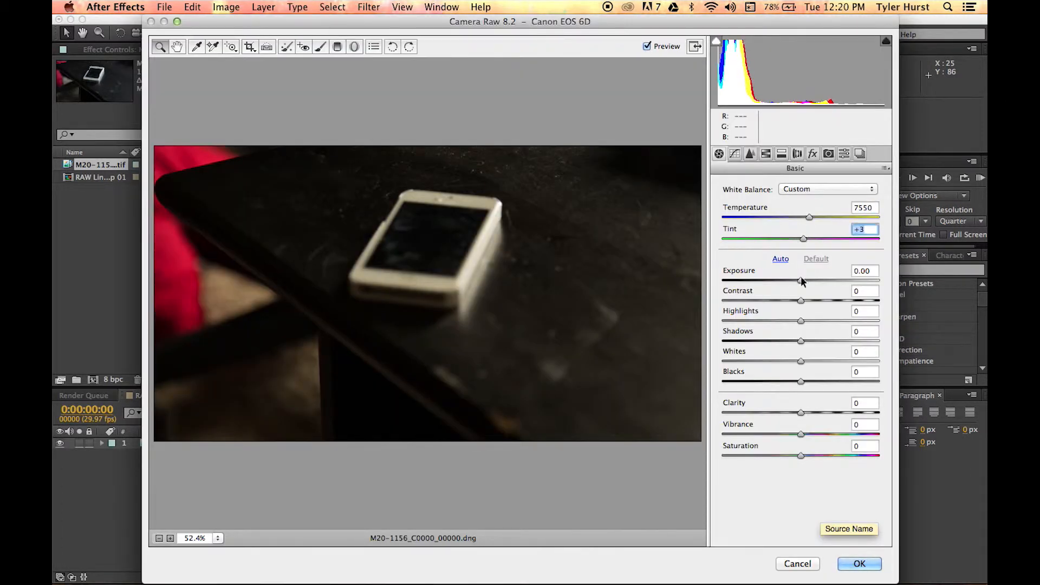
{"action": "left_click_drag", "start_coordinate": [800, 280], "coordinate": [802, 280]}
{"action": "left_click_drag", "start_coordinate": [799, 411], "coordinate": [819, 417]}
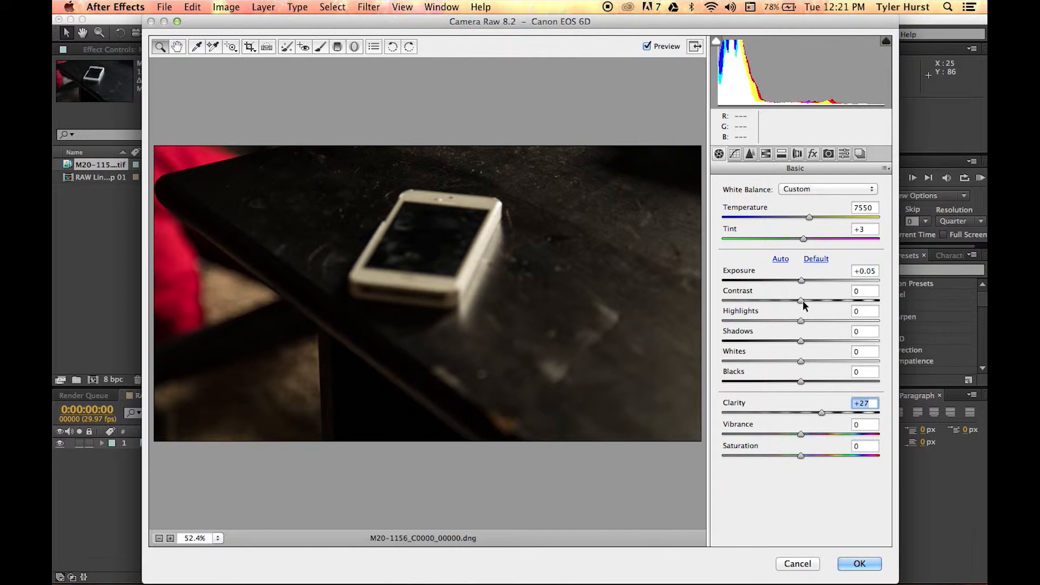
{"action": "left_click_drag", "start_coordinate": [802, 300], "coordinate": [740, 307]}
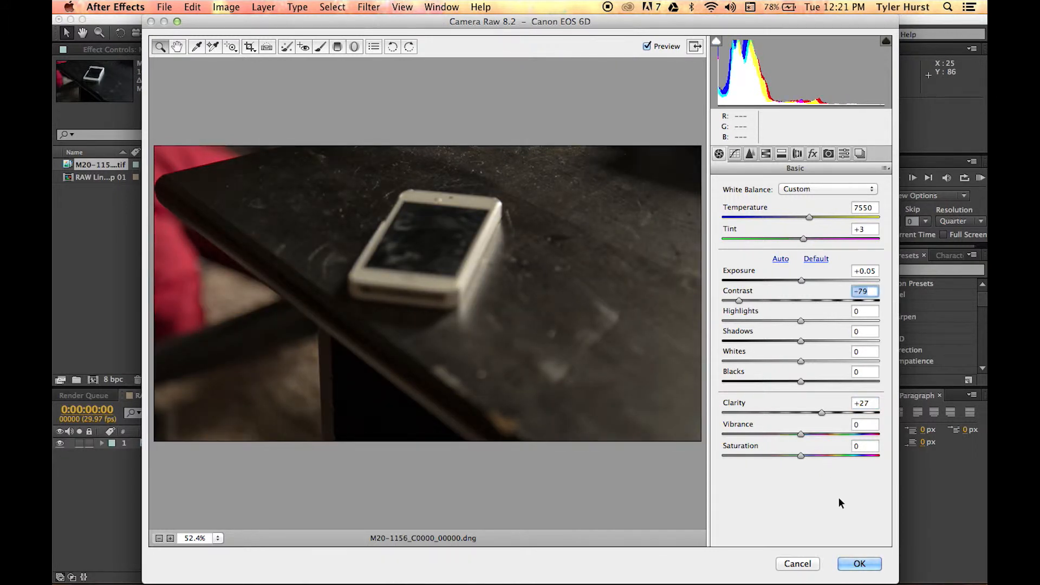
{"action": "left_click", "coordinate": [849, 554]}
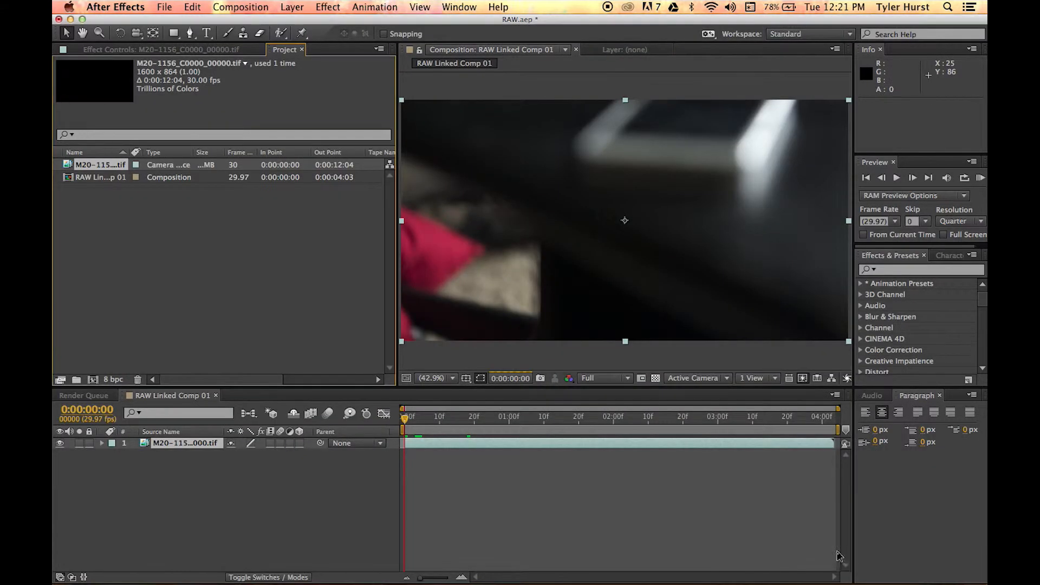
Step: Back in Premiere Pro, replace the first V1 clip with an After Effects composition and swap its TIFF footage for the DNG sequence, keeping the Camera Raw settings
{"action": "key", "text": "super+Tab"}
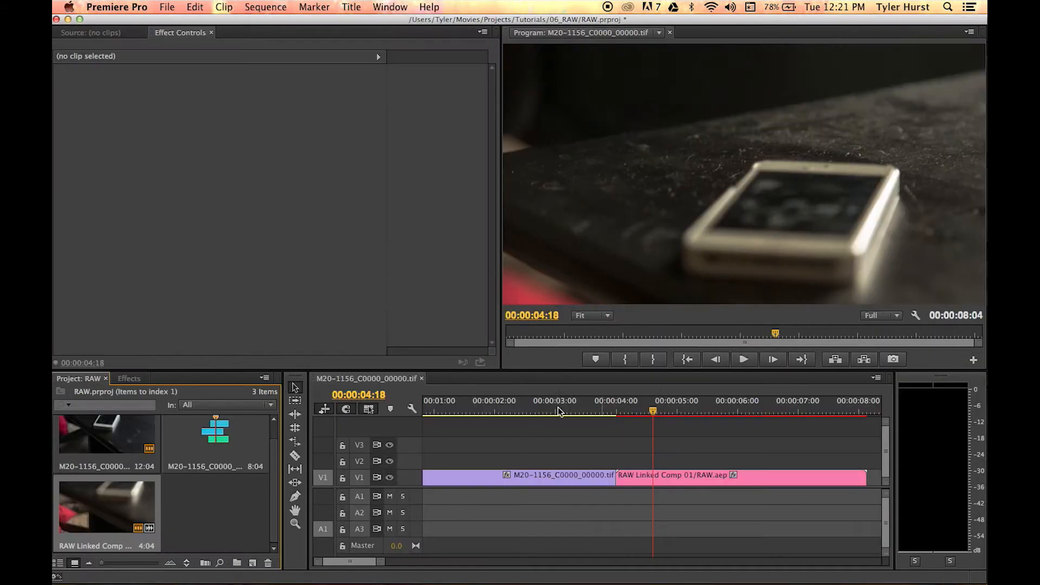
{"action": "left_click", "coordinate": [523, 478]}
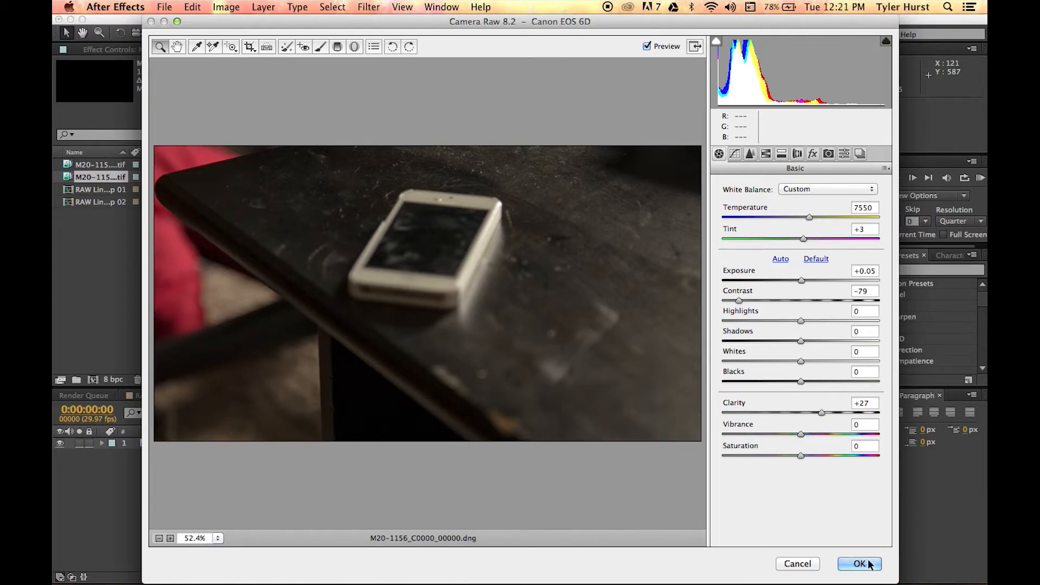
{"action": "left_click", "coordinate": [870, 569]}
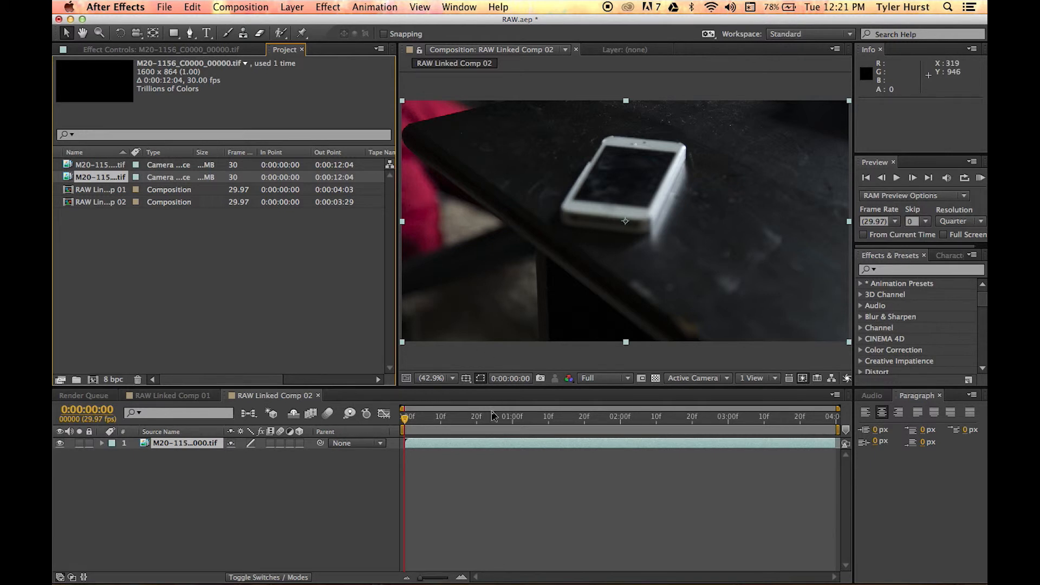
{"action": "left_click", "coordinate": [437, 410]}
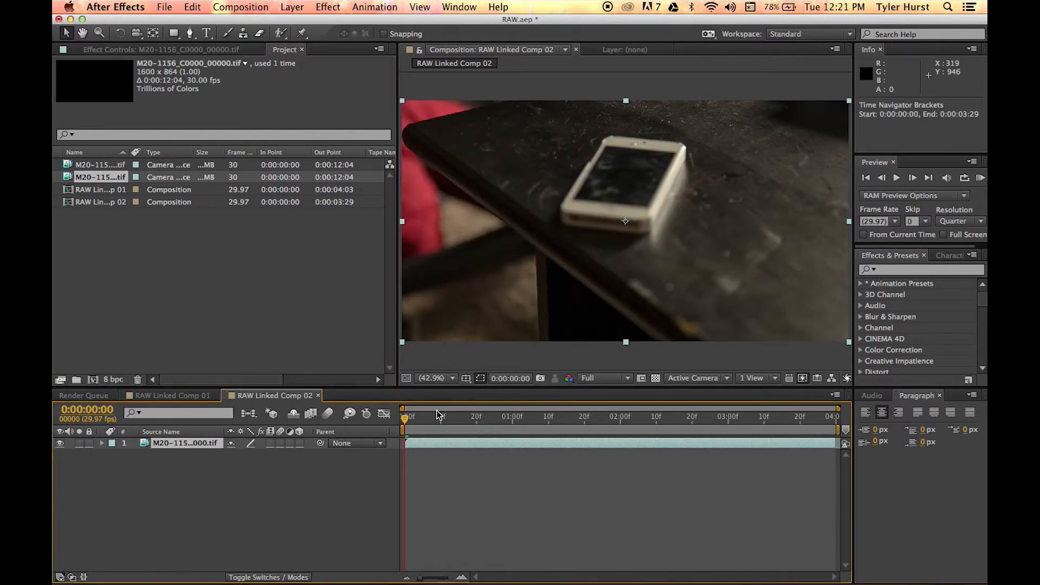
Step: Switch to Premiere Pro and check both linked compositions in the sequence at about 2:05 and 5:29
{"action": "key", "text": "ctrl+Up"}
{"action": "left_click", "coordinate": [353, 243]}
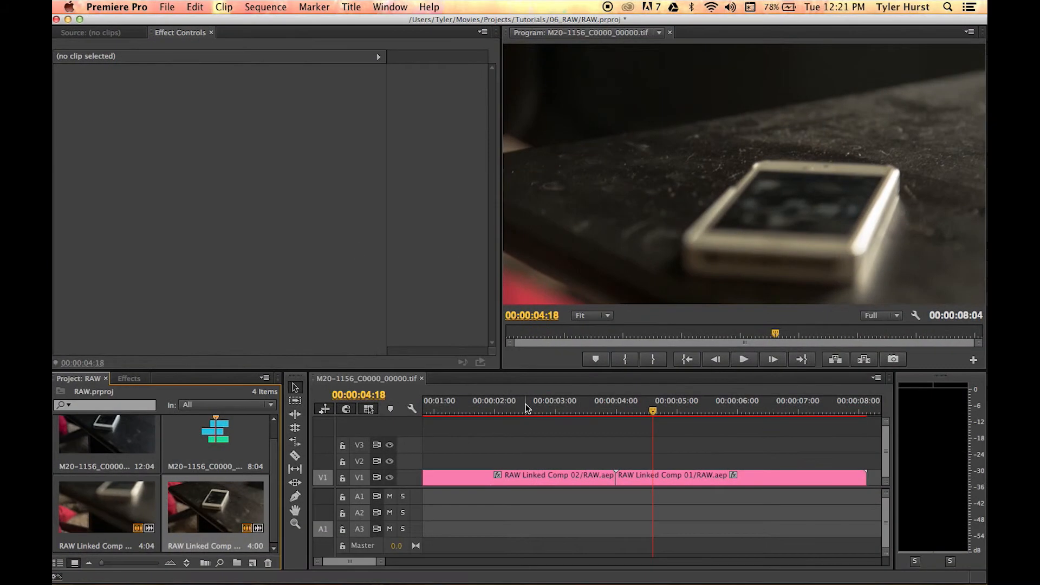
{"action": "left_click_drag", "start_coordinate": [383, 561], "coordinate": [435, 563]}
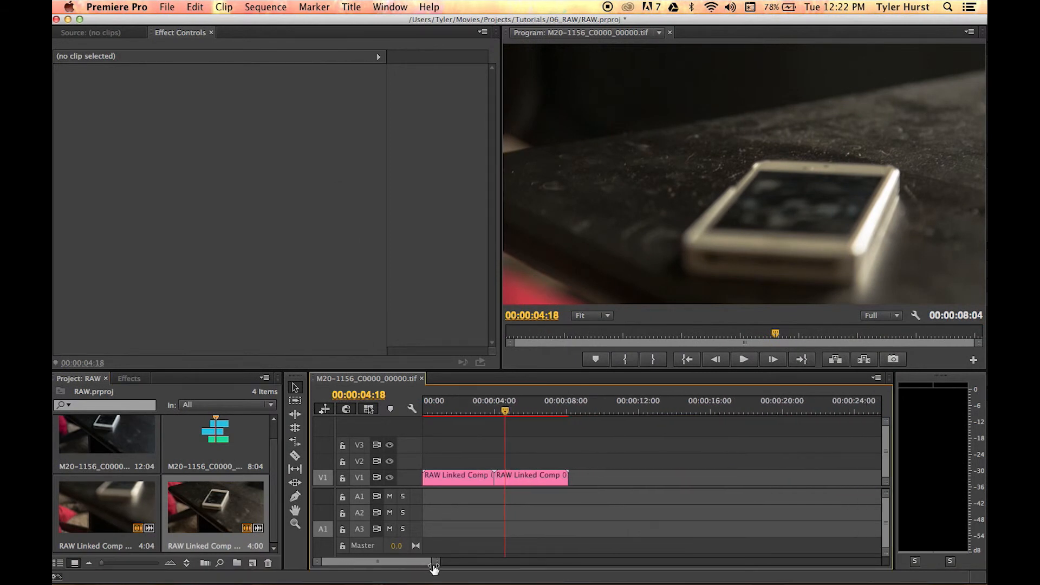
{"action": "left_click", "coordinate": [461, 412]}
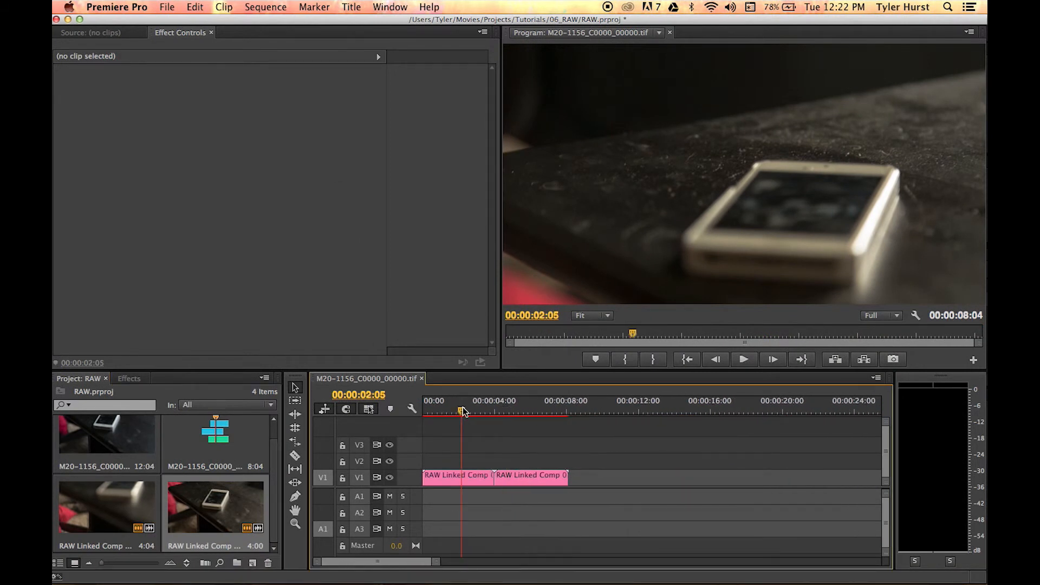
{"action": "left_click", "coordinate": [530, 407]}
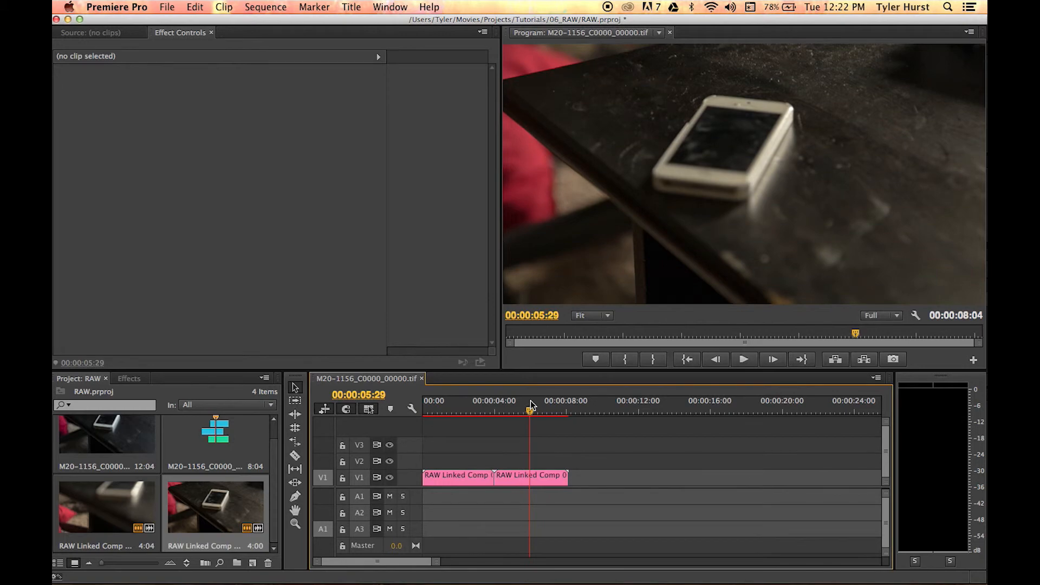